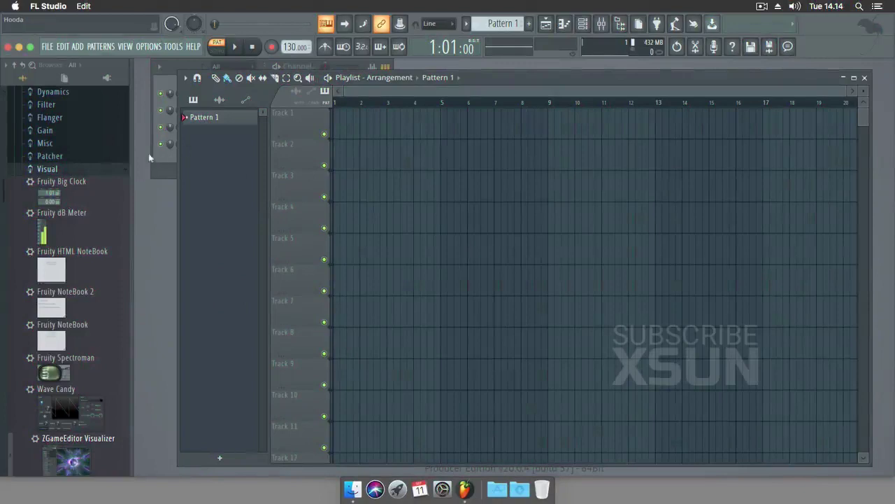
# Step: Rearrange the channel rack and Playlist windows within the workspace
pyautogui.click(156, 159)
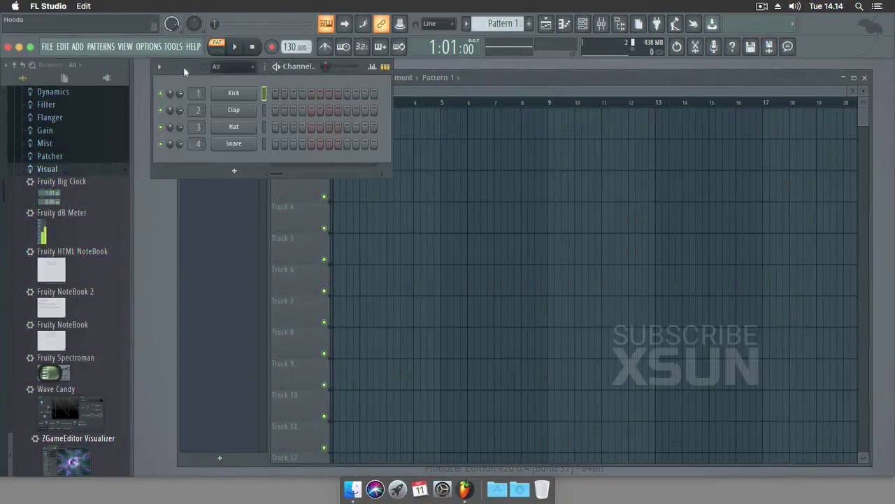
pyautogui.moveTo(186, 66); pyautogui.dragTo(156, 74)
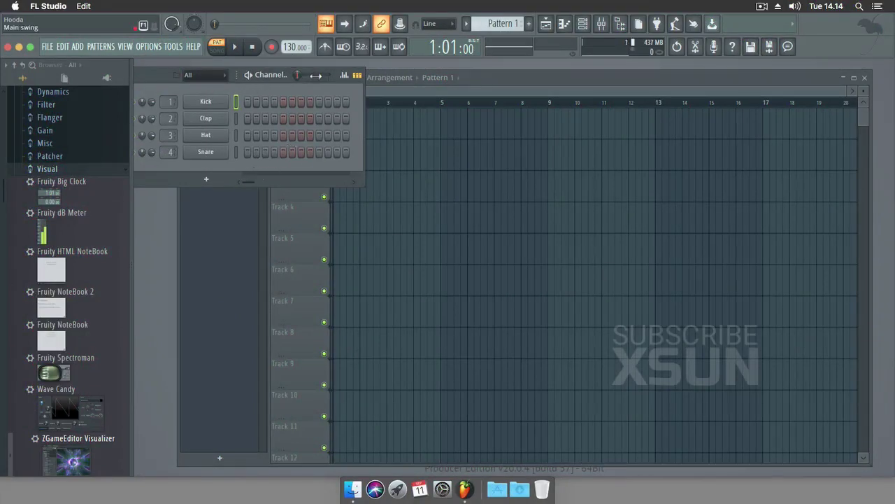
pyautogui.moveTo(196, 70); pyautogui.dragTo(189, 156)
pyautogui.moveTo(476, 85); pyautogui.dragTo(489, 83)
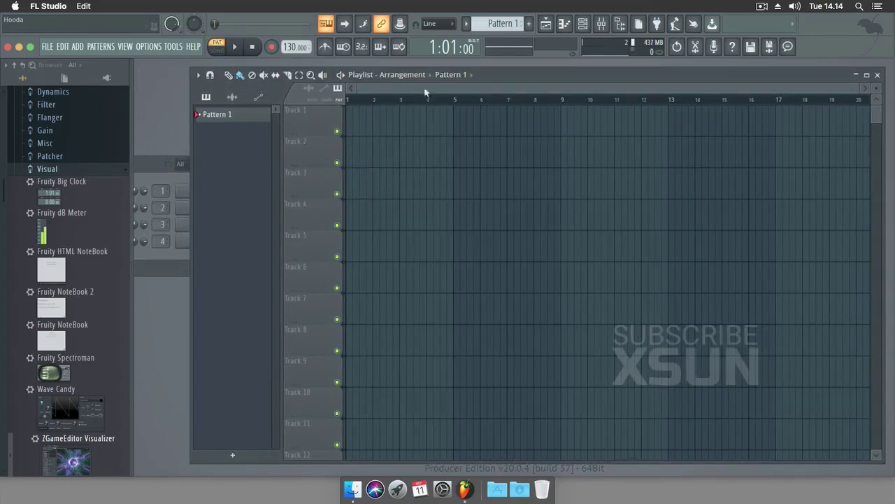
pyautogui.moveTo(520, 75); pyautogui.dragTo(478, 79)
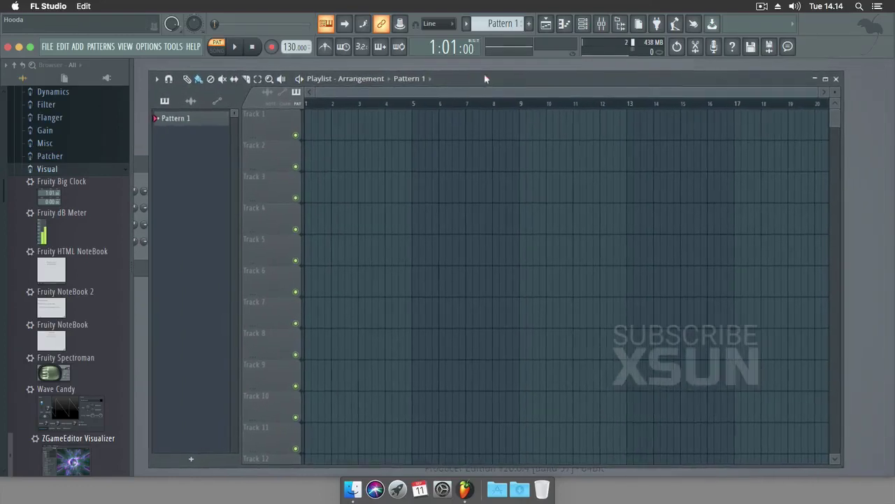
# Step: Hide and reopen the Playlist, and reposition it just below the main toolbar
pyautogui.click(568, 26)
pyautogui.click(564, 24)
pyautogui.click(546, 24)
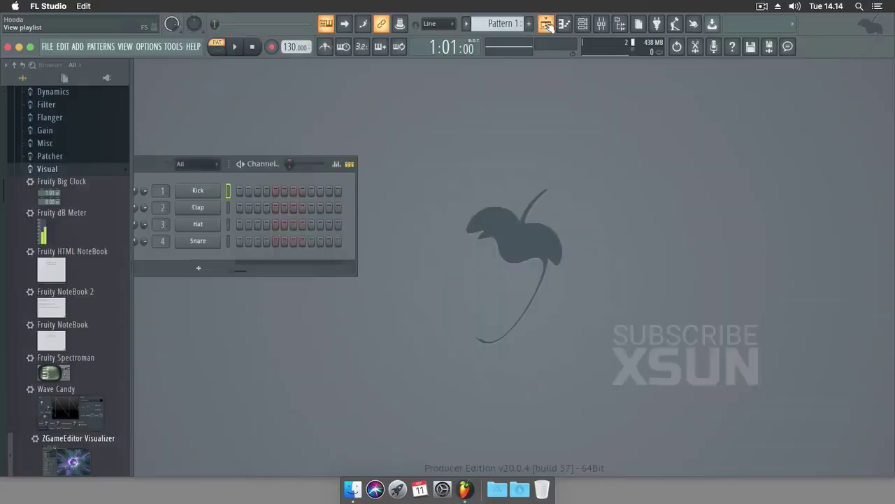
pyautogui.click(546, 24)
pyautogui.moveTo(485, 82); pyautogui.dragTo(495, 71)
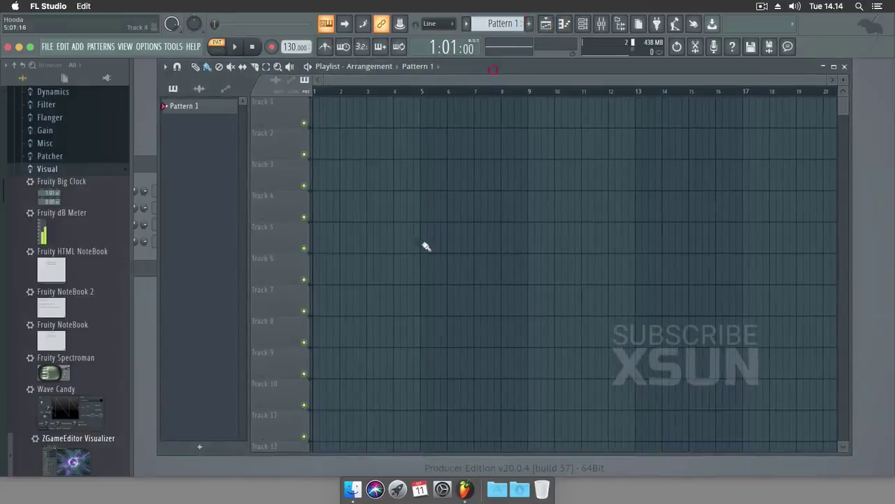
# Step: Import "On The Virg - Out Of The Haze.mp3" from the Desktop into Playlist Track 1, with the clip starting at bar 1
pyautogui.click(349, 487)
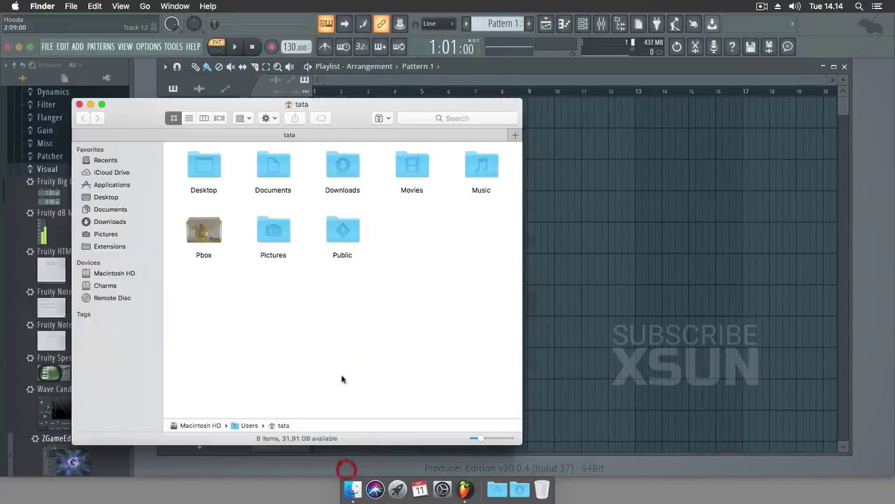
pyautogui.click(115, 199)
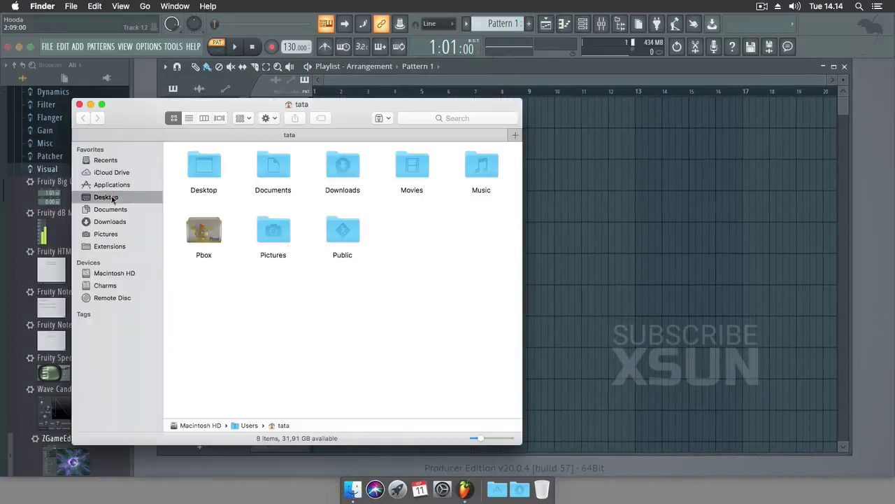
pyautogui.click(326, 213)
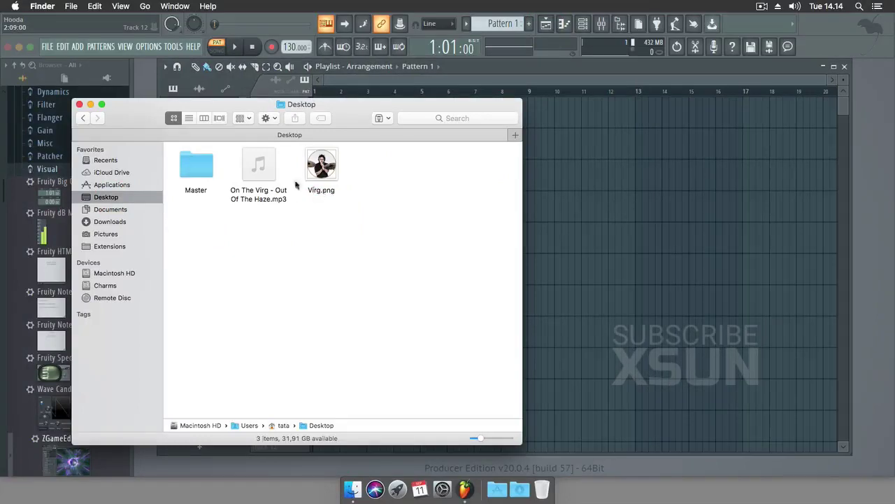
pyautogui.click(254, 181)
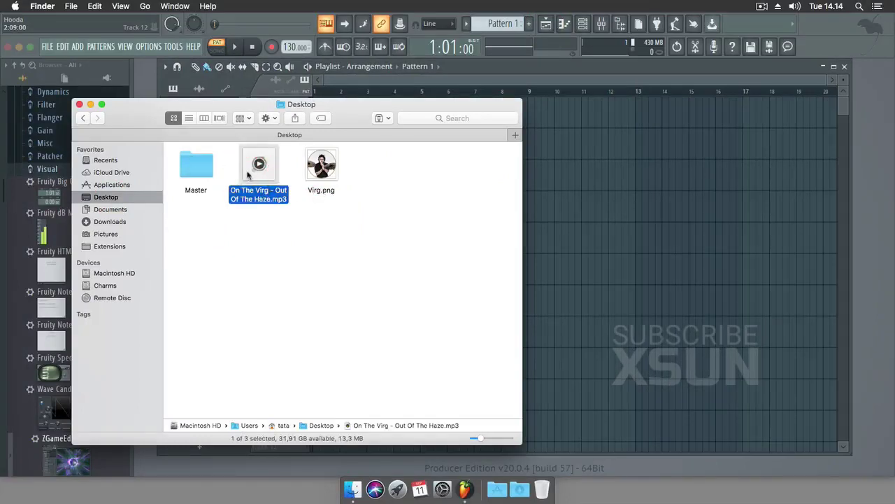
pyautogui.moveTo(254, 180); pyautogui.dragTo(553, 119)
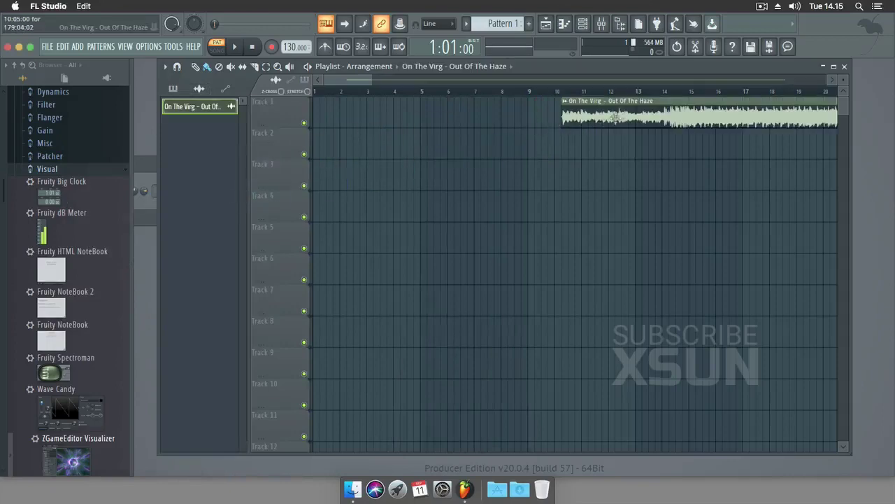
pyautogui.moveTo(608, 119); pyautogui.dragTo(360, 120)
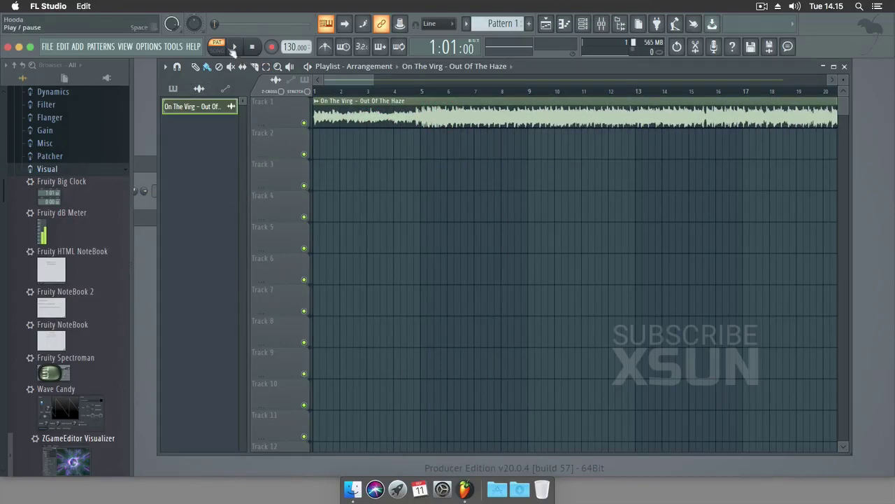
# Step: Play the song briefly from its beginning and from around bar 13 to find where to cut it
pyautogui.click(235, 48)
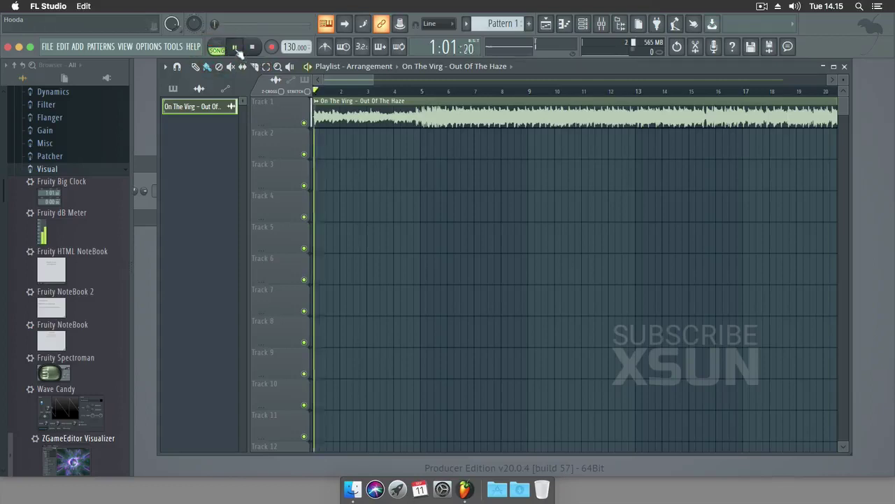
pyautogui.click(236, 48)
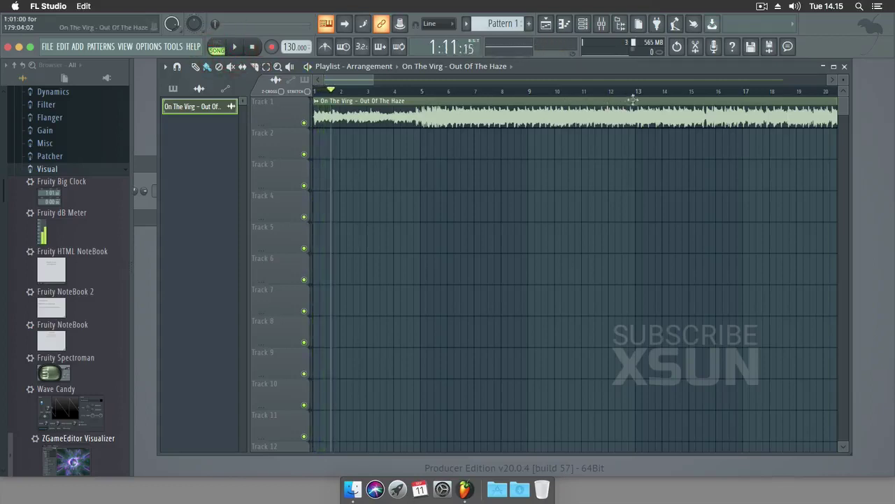
pyautogui.click(642, 92)
pyautogui.click(238, 48)
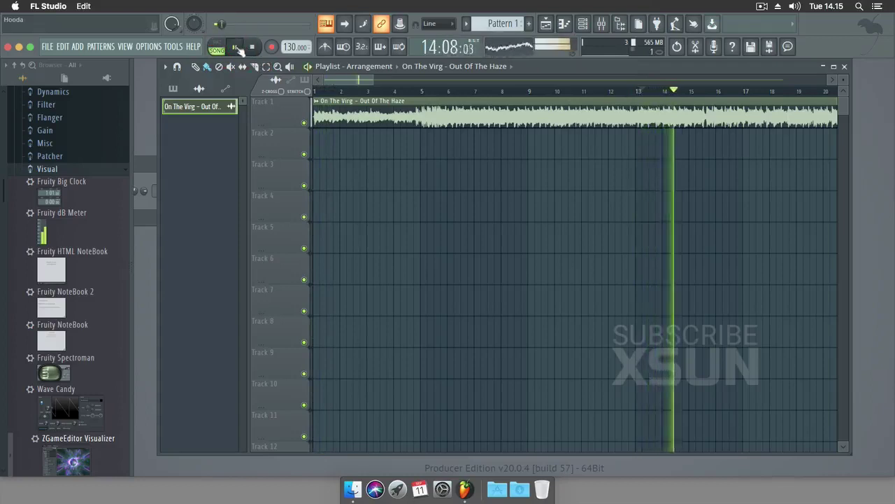
pyautogui.click(237, 47)
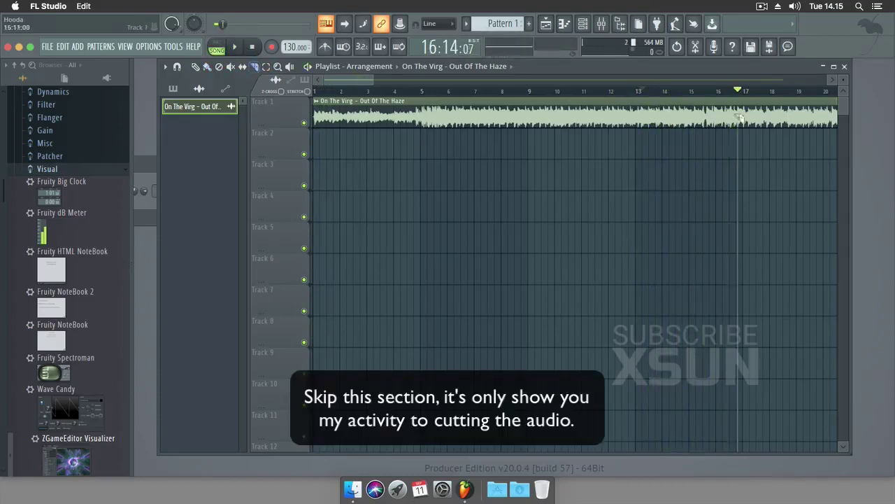
pyautogui.click(251, 46)
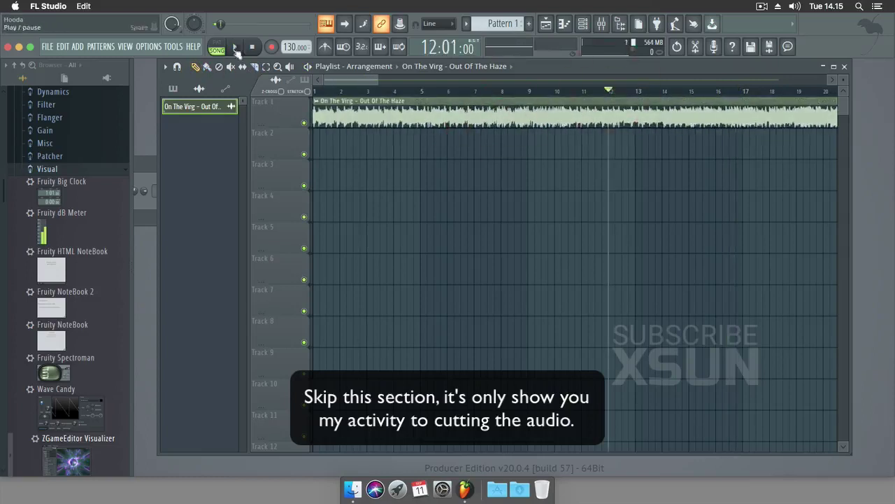
# Step: Trim the quiet intro off the song clip on Track 1, checking playback, and keep the clip's start at bar 1
pyautogui.click(235, 48)
pyautogui.click(243, 66)
pyautogui.click(252, 47)
pyautogui.moveTo(511, 118); pyautogui.dragTo(428, 114)
pyautogui.press('space')
pyautogui.press('space')
pyautogui.press('space')
pyautogui.press('space')
pyautogui.press('space')
pyautogui.moveTo(604, 118); pyautogui.dragTo(334, 114)
pyautogui.press('space')
pyautogui.press('space')
pyautogui.press('space')
pyautogui.click(495, 91)
pyautogui.click(195, 66)
pyautogui.rightClick(397, 116)
# Step: Audition the trimmed clip, slice it at 15:05:00, and delete the remainder after the cut
pyautogui.click(315, 91)
pyautogui.press('space')
pyautogui.click(574, 91)
pyautogui.moveTo(573, 92); pyautogui.dragTo(696, 92)
pyautogui.press('space')
pyautogui.keyDown('shift'); pyautogui.click(697, 116); pyautogui.keyUp('shift')
pyautogui.rightClick(721, 112)
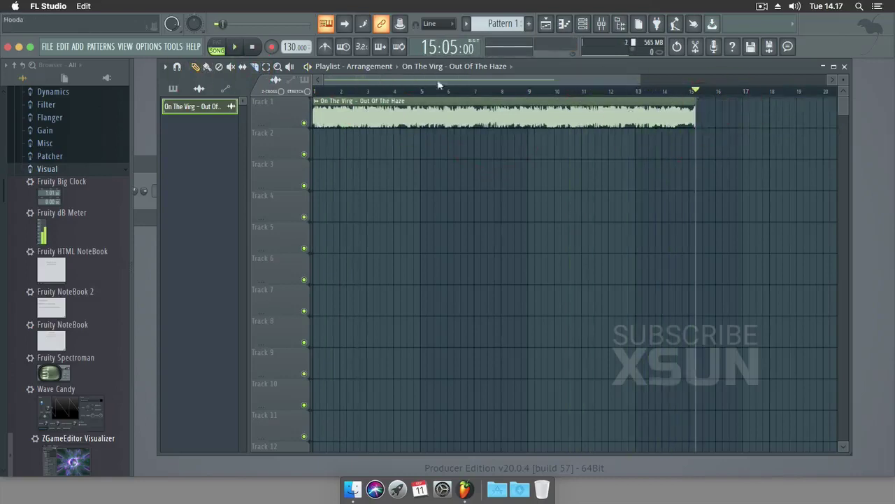
# Step: Move the Playlist and channel rack apart, and search the browser for "visuali" to locate ZGameEditor Visualizer
pyautogui.moveTo(438, 68); pyautogui.dragTo(512, 67)
pyautogui.moveTo(148, 165); pyautogui.dragTo(178, 82)
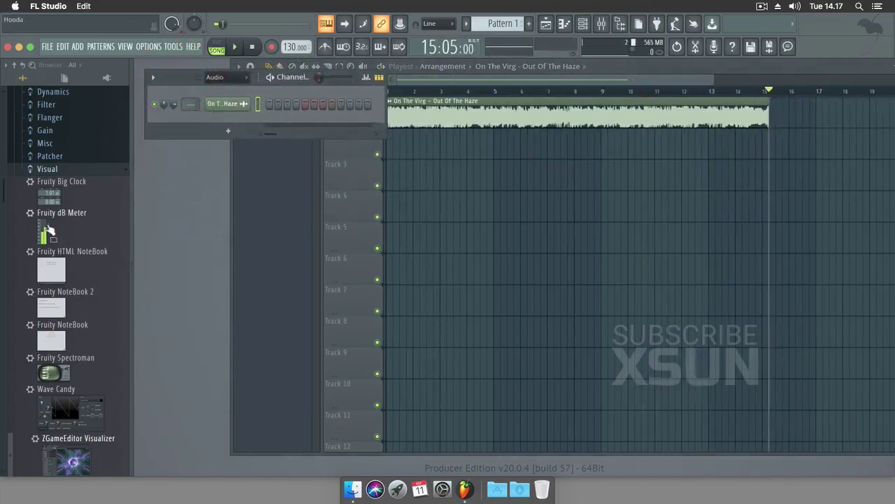
pyautogui.click(32, 64)
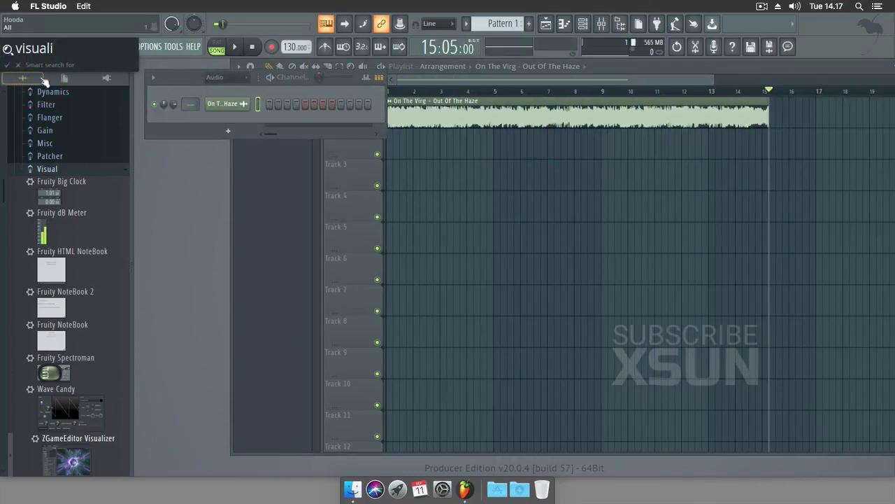
pyautogui.press('Return')
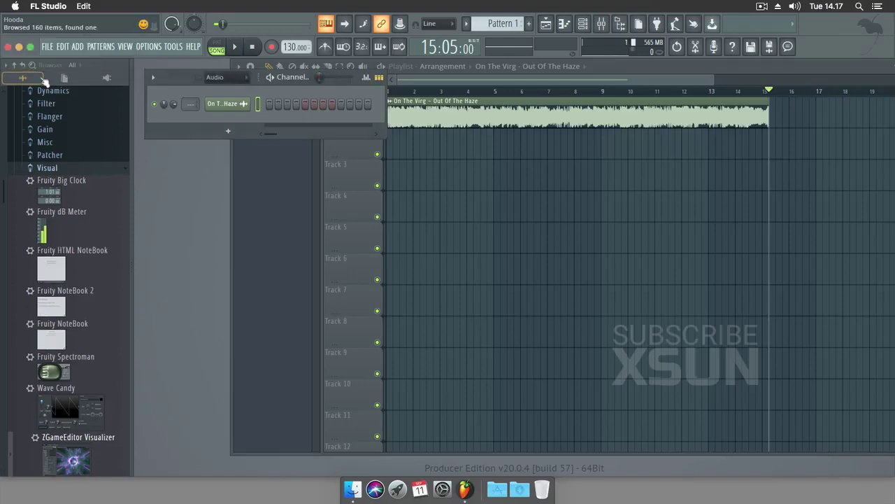
pyautogui.click(59, 441)
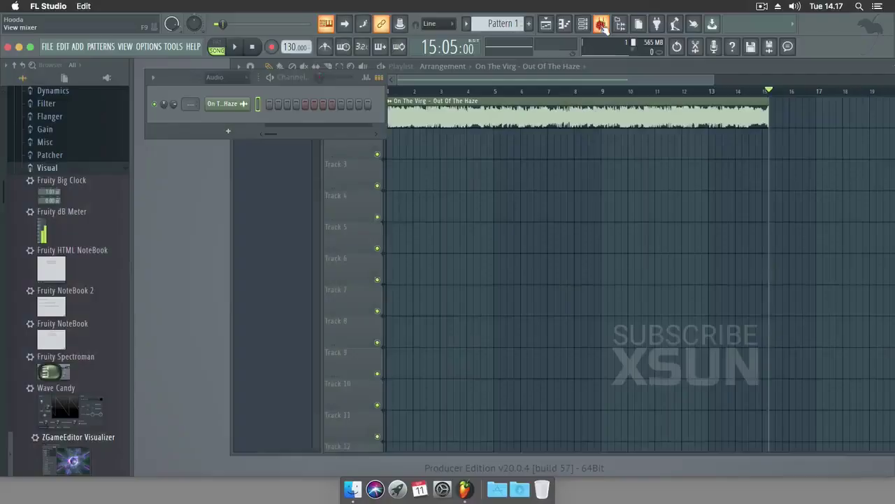
# Step: Open the mixer and load ZGameEditor Visualizer as an effect on the Master track
pyautogui.click(601, 24)
pyautogui.moveTo(364, 184); pyautogui.dragTo(398, 160)
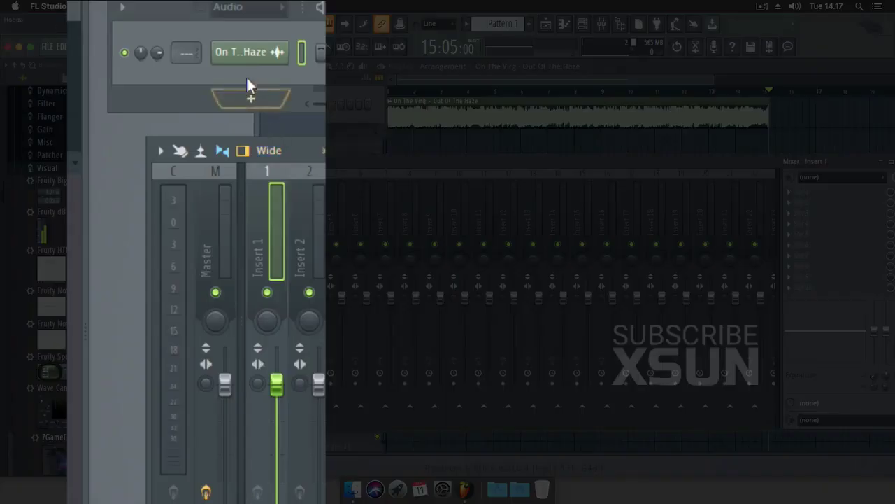
pyautogui.click(224, 105)
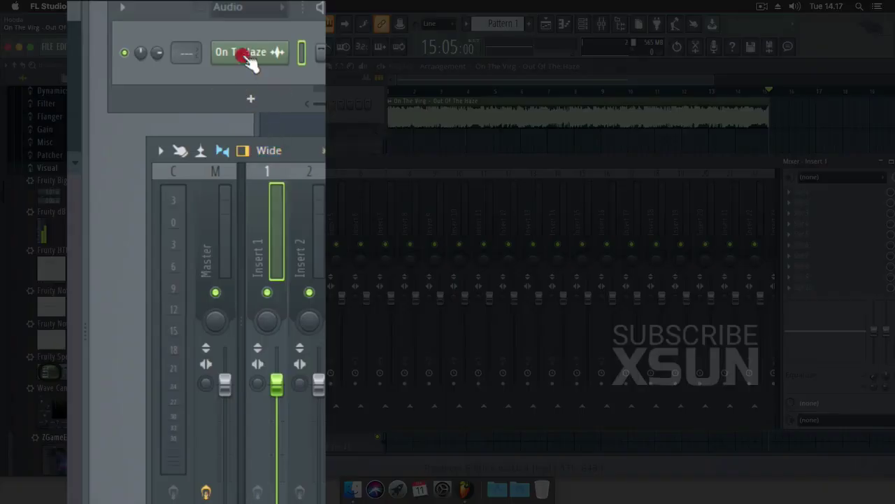
pyautogui.click(224, 105)
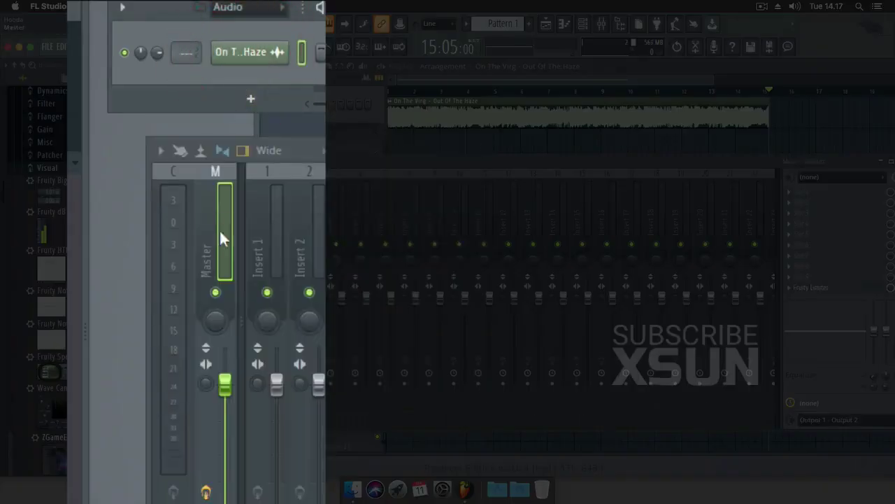
pyautogui.click(200, 253)
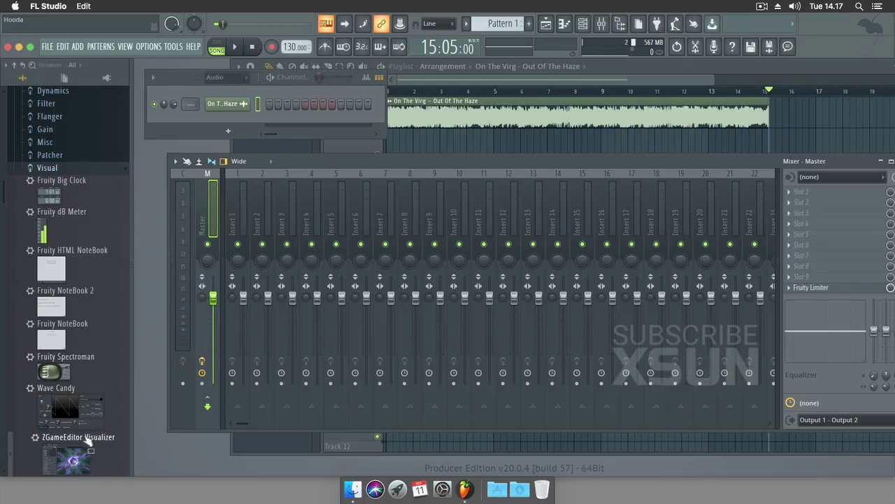
pyautogui.moveTo(84, 440); pyautogui.dragTo(214, 233)
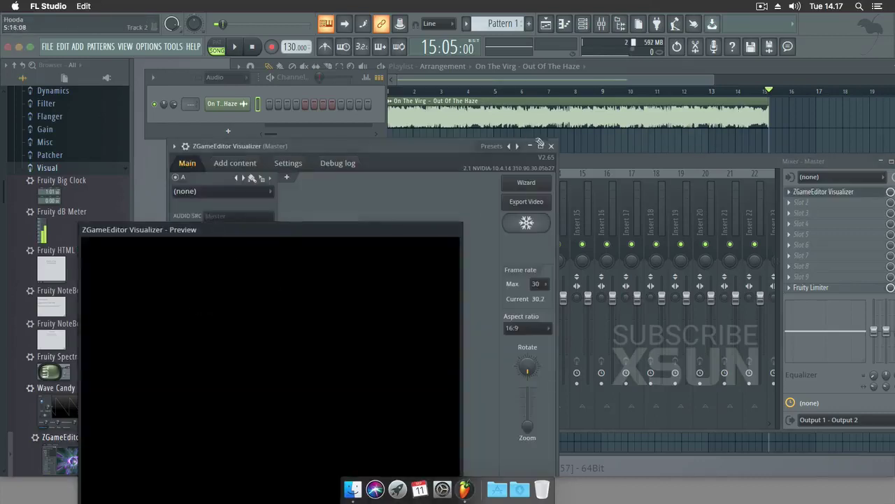
# Step: Move and shrink the visualizer's preview window, and shift the plugin window so both are visible side by side
pyautogui.moveTo(304, 235); pyautogui.dragTo(640, 96)
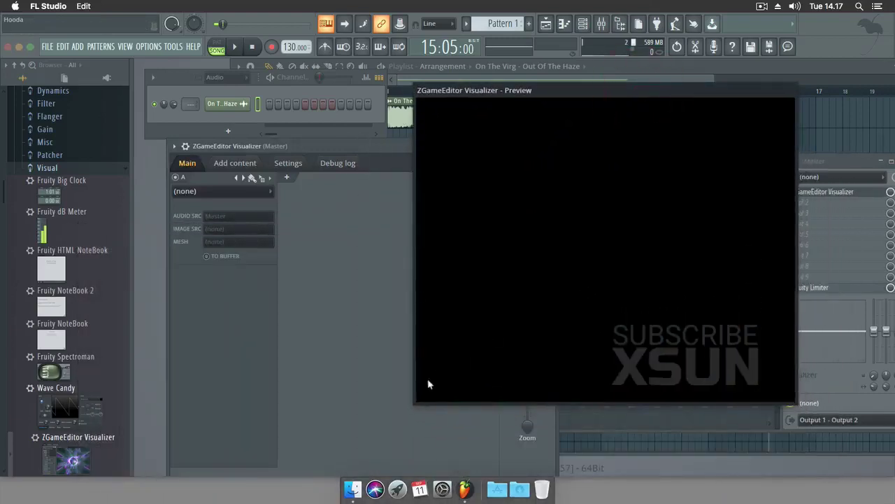
pyautogui.moveTo(414, 401); pyautogui.dragTo(571, 214)
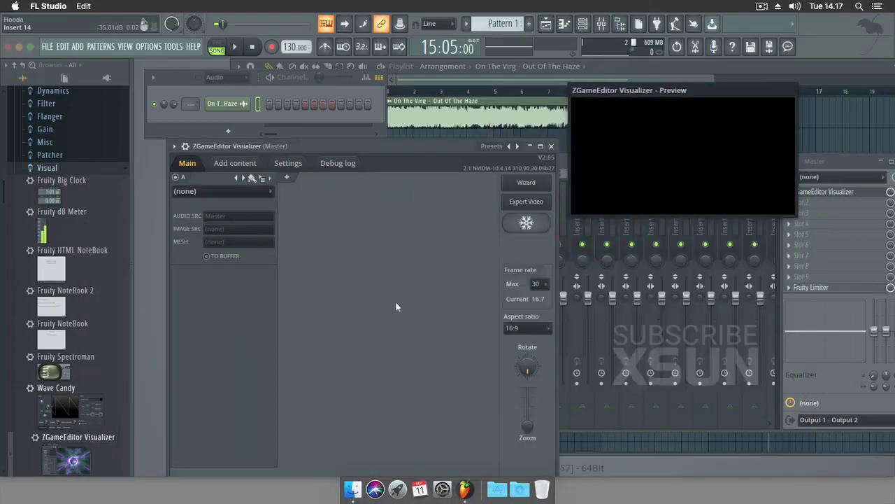
pyautogui.moveTo(347, 147); pyautogui.dragTo(324, 117)
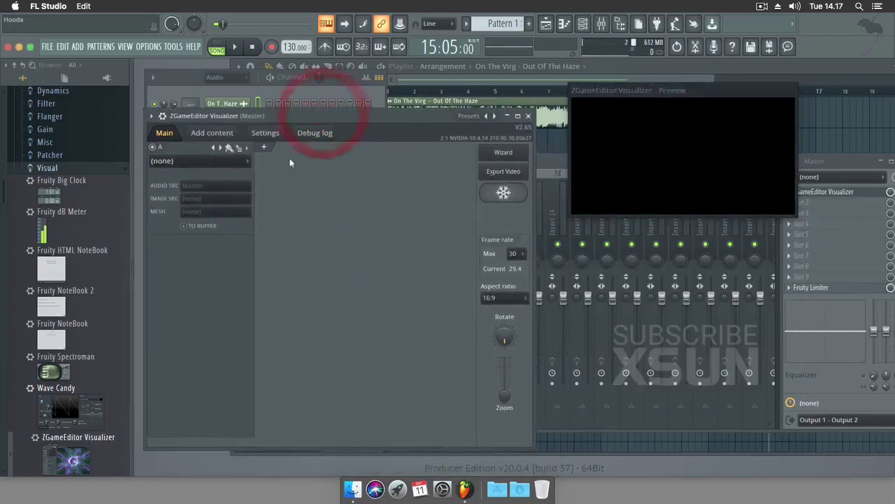
# Step: Add the picture template3.jpg from the Bitmaps folder to the visualizer's image content
pyautogui.click(214, 134)
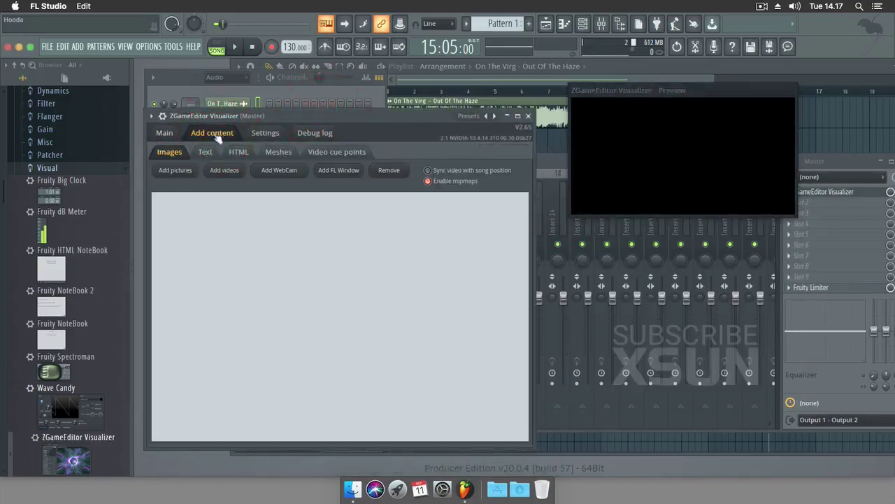
pyautogui.click(186, 175)
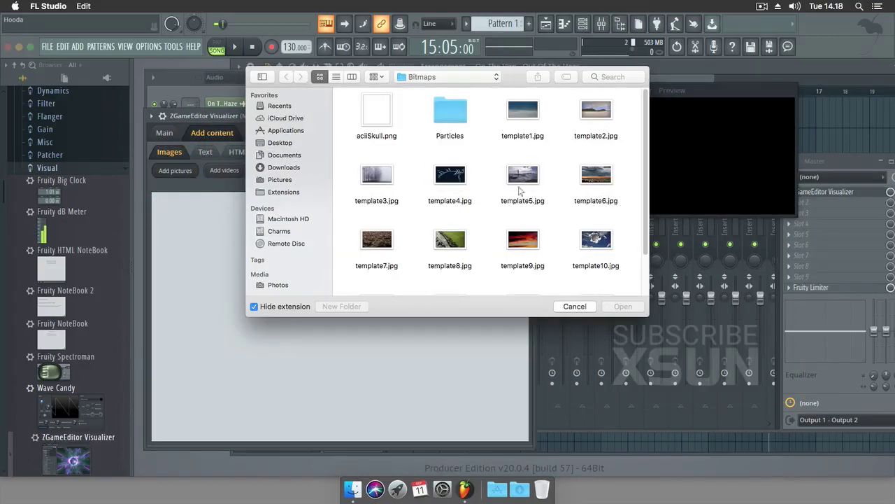
pyautogui.moveTo(643, 170); pyautogui.dragTo(647, 134)
pyautogui.click(386, 177)
pyautogui.click(621, 306)
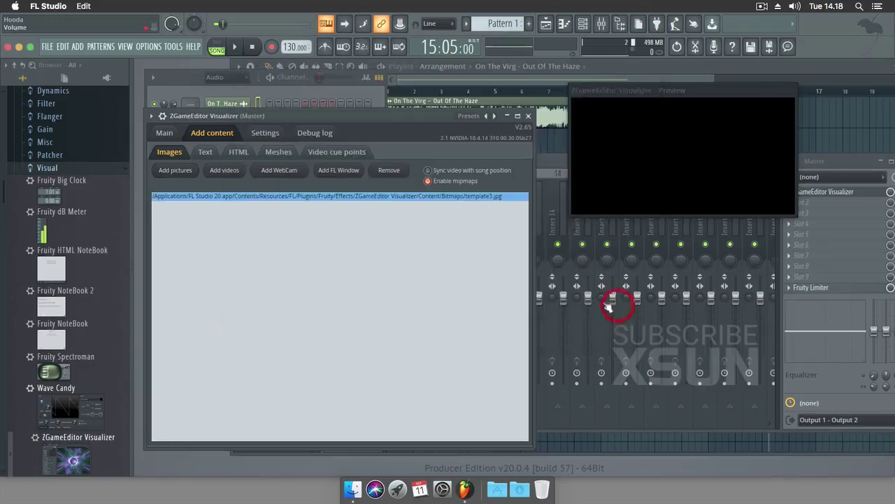
# Step: Add the picture Virg.png from the Desktop folder to the visualizer's image content
pyautogui.click(174, 170)
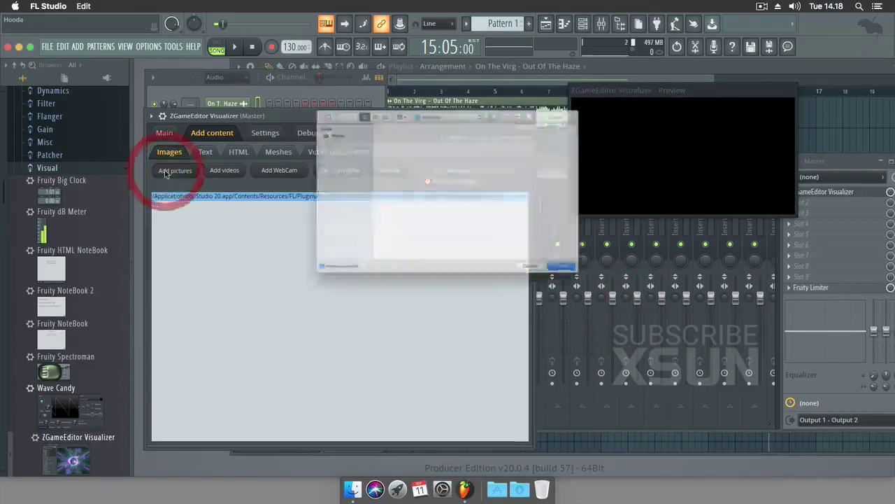
pyautogui.click(288, 144)
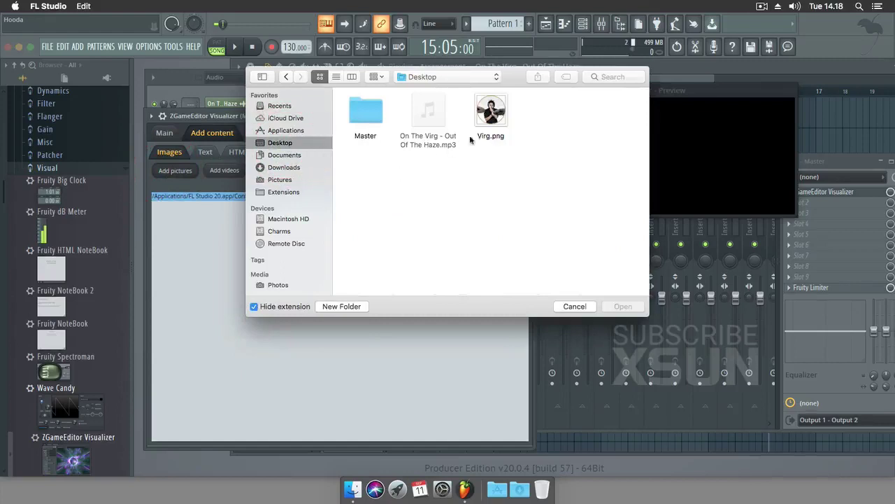
pyautogui.click(488, 111)
pyautogui.click(622, 306)
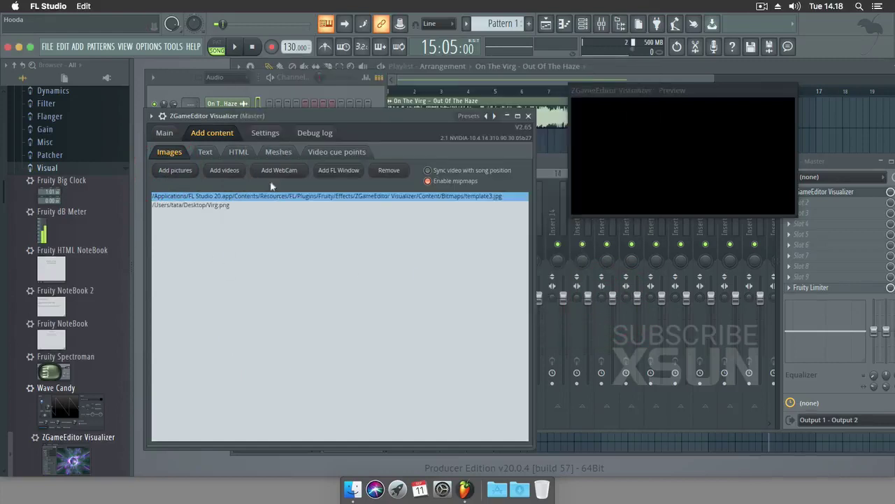
# Step: Set layer A to the Image effect with template3.jpg as its source, and enlarge the preview window until the picture fills it
pyautogui.click(168, 135)
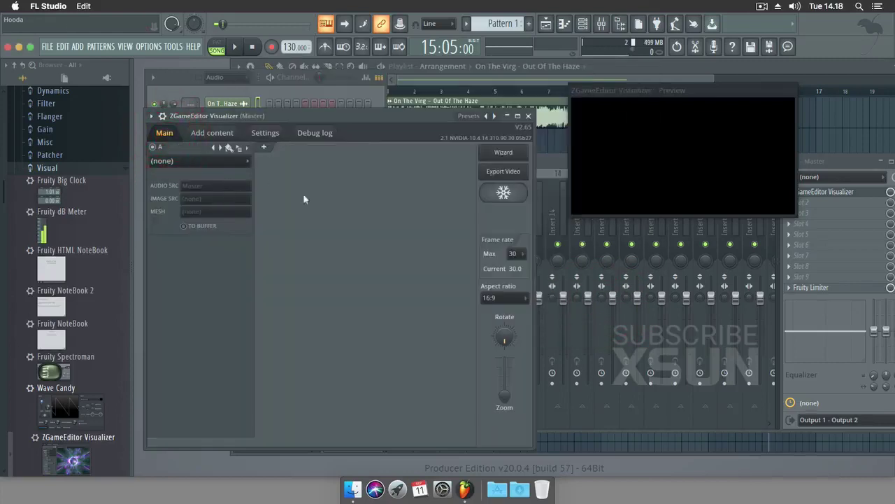
pyautogui.click(251, 165)
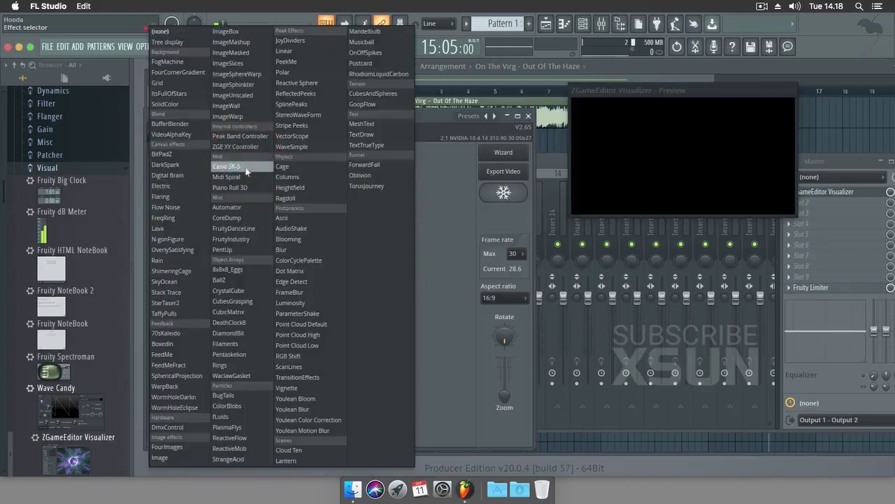
pyautogui.click(175, 458)
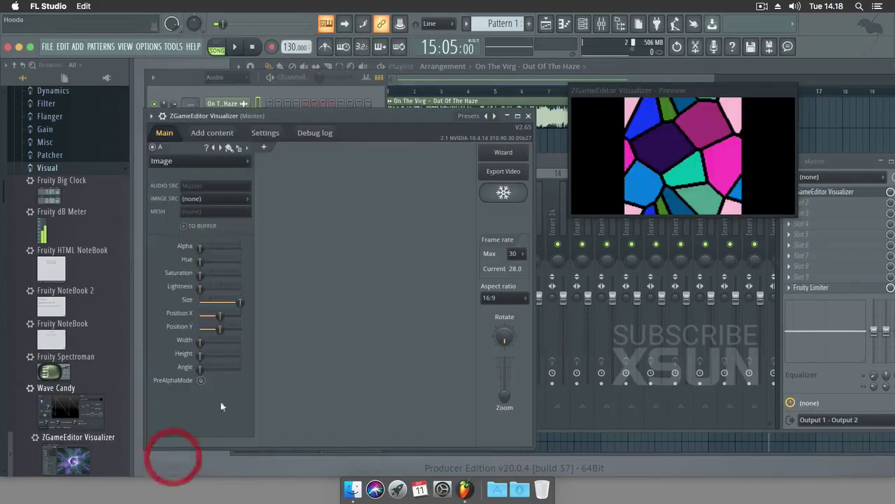
pyautogui.click(246, 199)
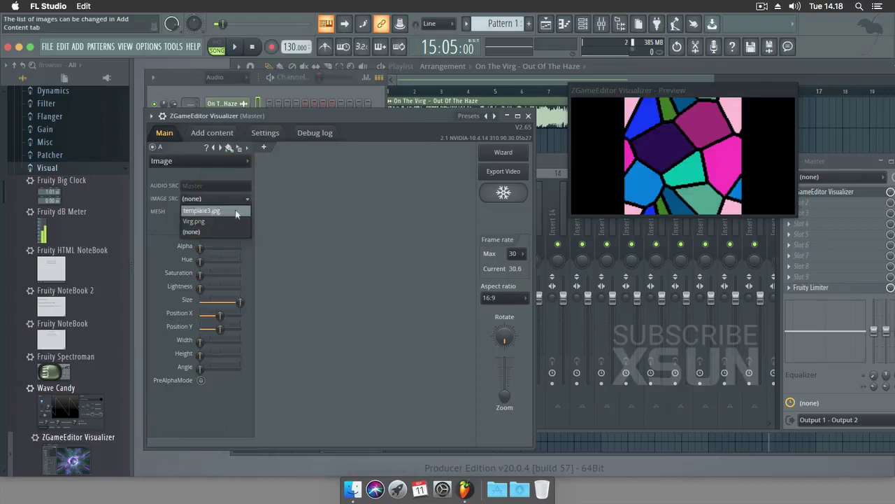
pyautogui.click(229, 211)
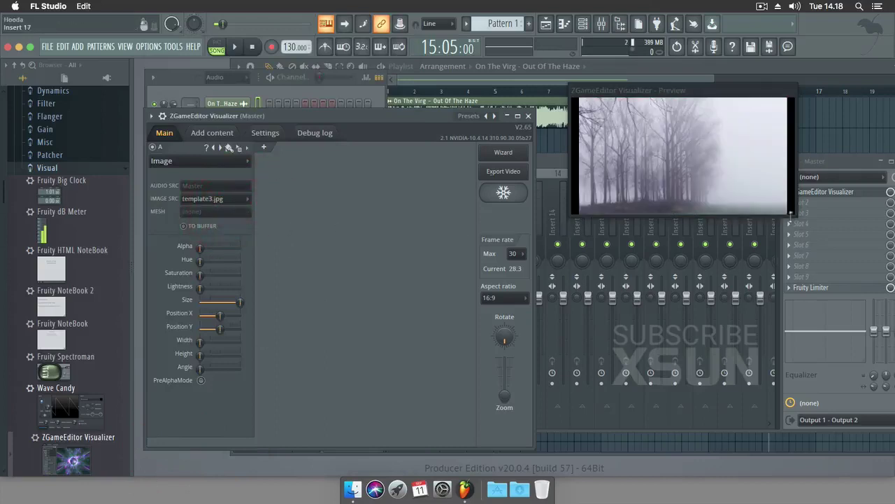
pyautogui.moveTo(790, 213); pyautogui.dragTo(809, 229)
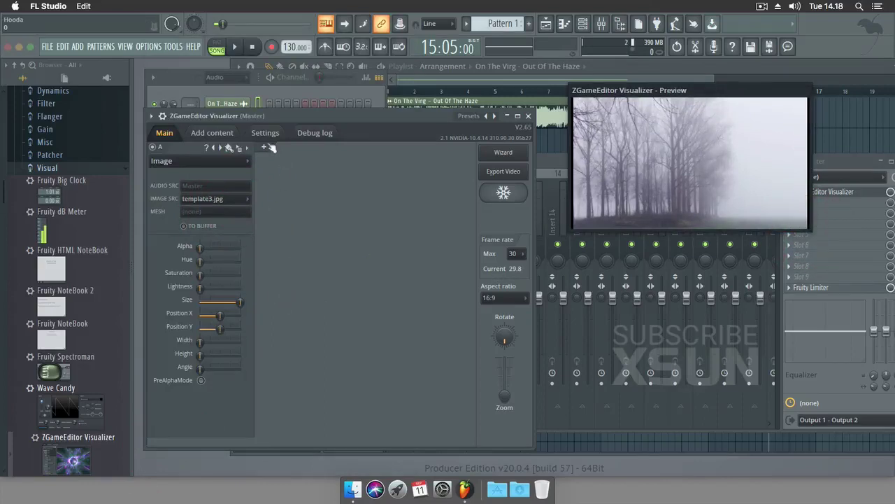
# Step: Add layer B with the Linear peak effect and start the song's playback
pyautogui.click(267, 147)
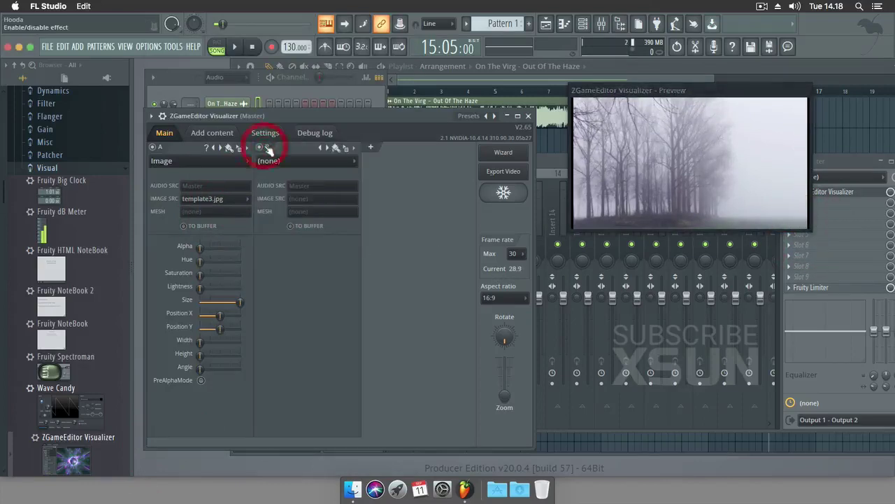
pyautogui.click(323, 163)
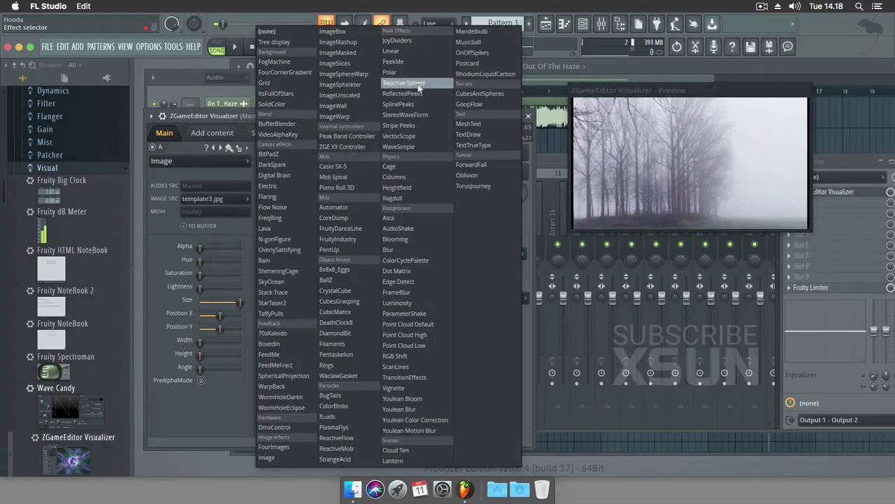
pyautogui.click(407, 53)
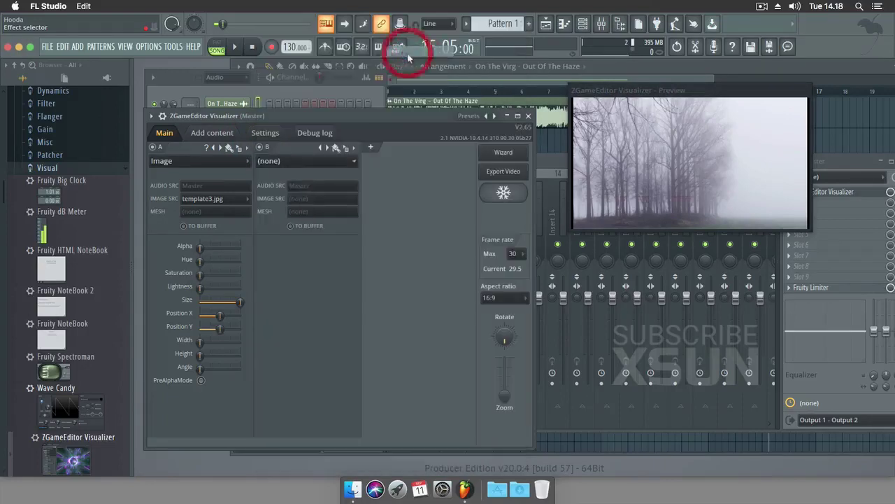
pyautogui.click(234, 49)
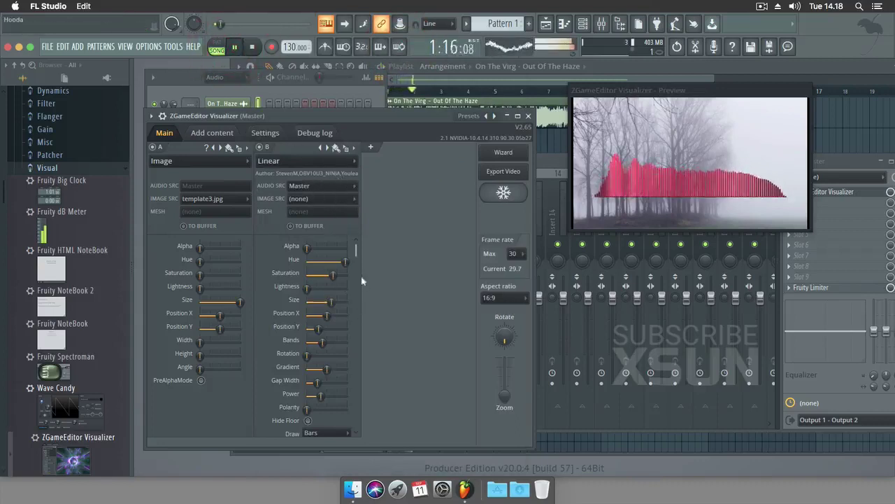
# Step: Set the Linear effect's polarity to 100%, gap width to 24% and bands to 22%
pyautogui.moveTo(356, 250); pyautogui.dragTo(357, 315)
pyautogui.moveTo(307, 274)
pyautogui.mouseDown()
pyautogui.moveTo(331, 274)
pyautogui.moveTo(307, 274)
pyautogui.mouseUp()
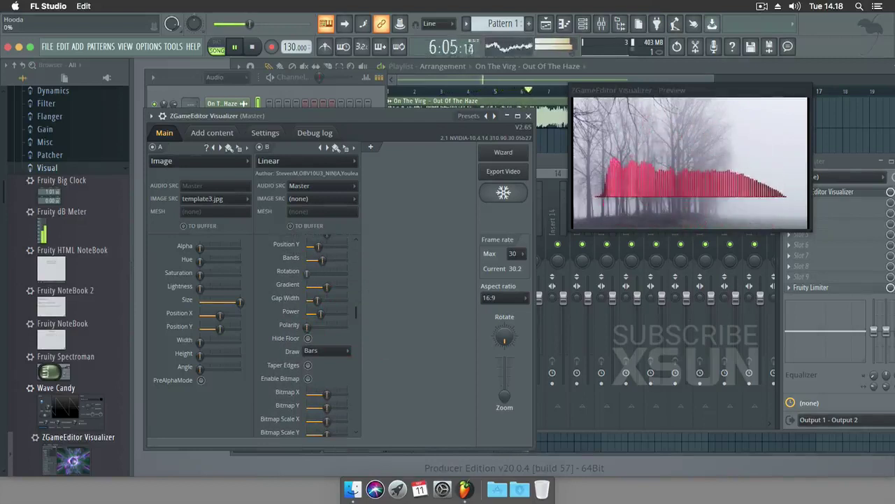
pyautogui.moveTo(307, 328); pyautogui.dragTo(347, 328)
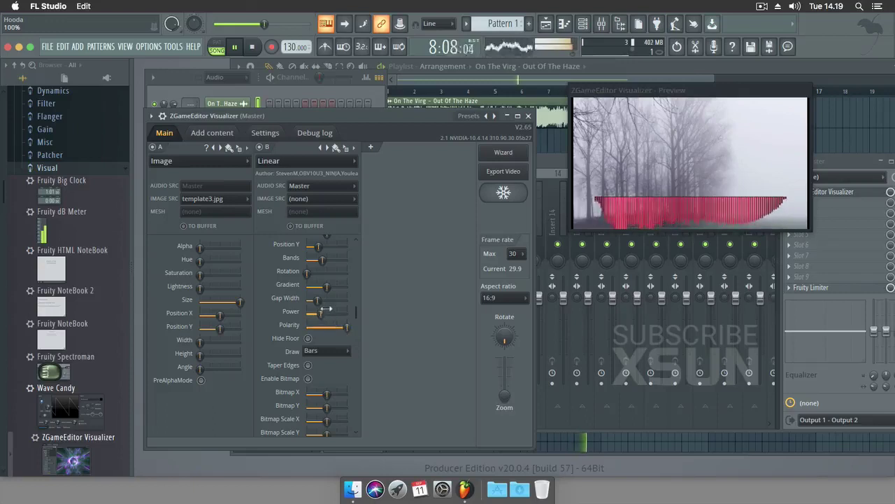
pyautogui.moveTo(320, 301); pyautogui.dragTo(314, 300)
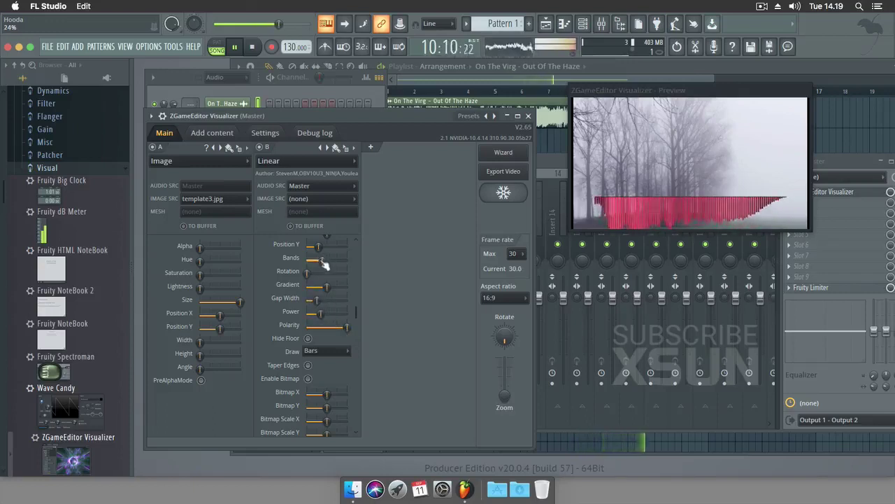
pyautogui.moveTo(322, 261); pyautogui.dragTo(327, 260)
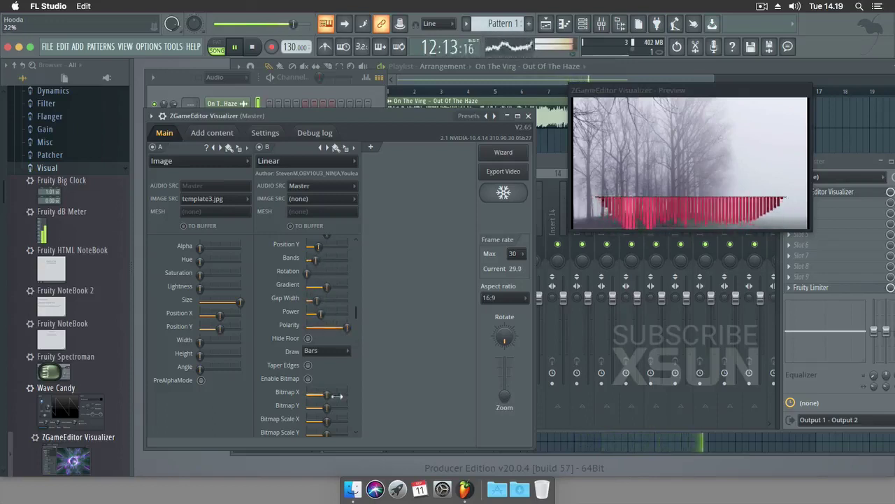
# Step: Recolour the Linear bars to magenta, shrink their size, widen the gaps and lower their power to about 27%
pyautogui.moveTo(356, 316); pyautogui.dragTo(358, 256)
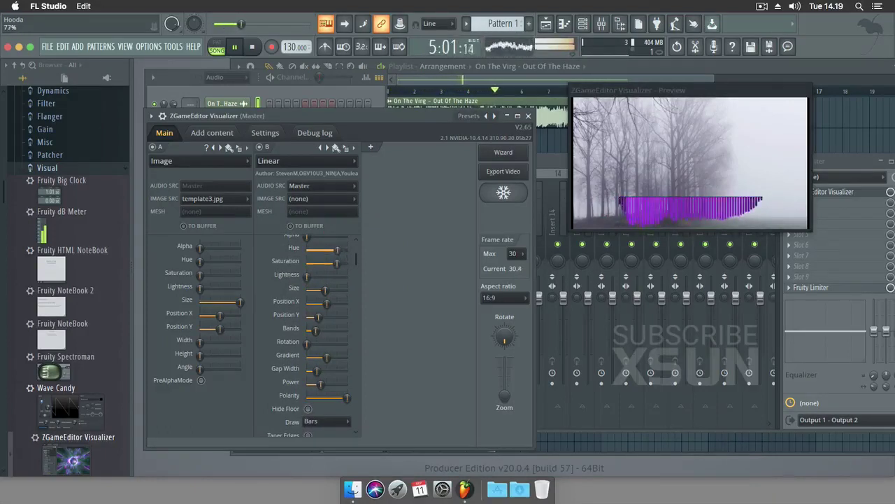
pyautogui.moveTo(356, 262); pyautogui.dragTo(360, 249)
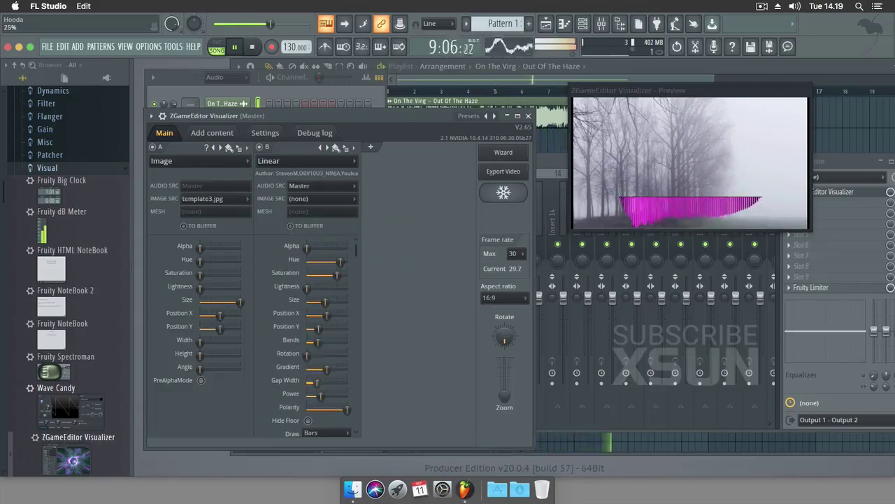
pyautogui.moveTo(323, 383); pyautogui.dragTo(377, 397)
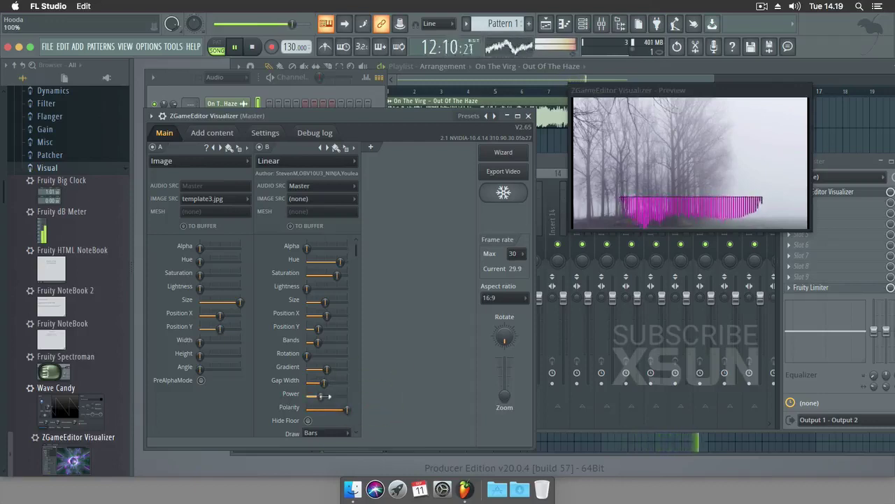
pyautogui.moveTo(321, 393); pyautogui.dragTo(313, 395)
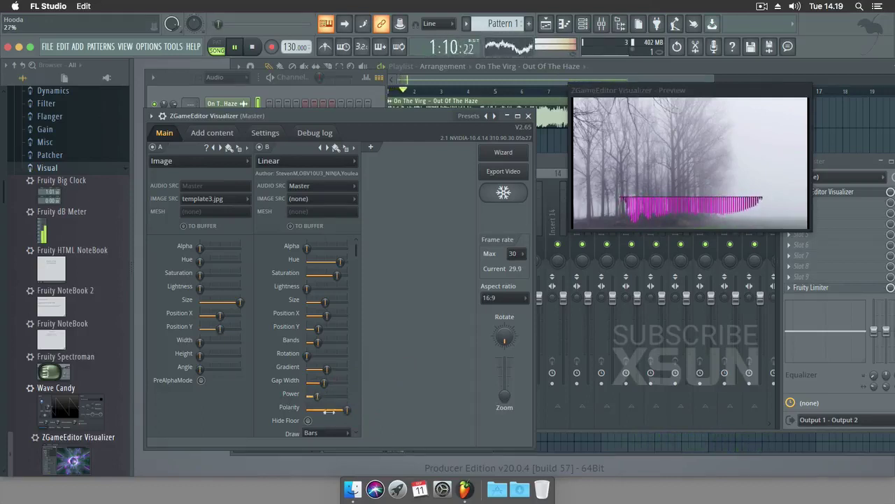
pyautogui.moveTo(354, 259); pyautogui.dragTo(354, 390)
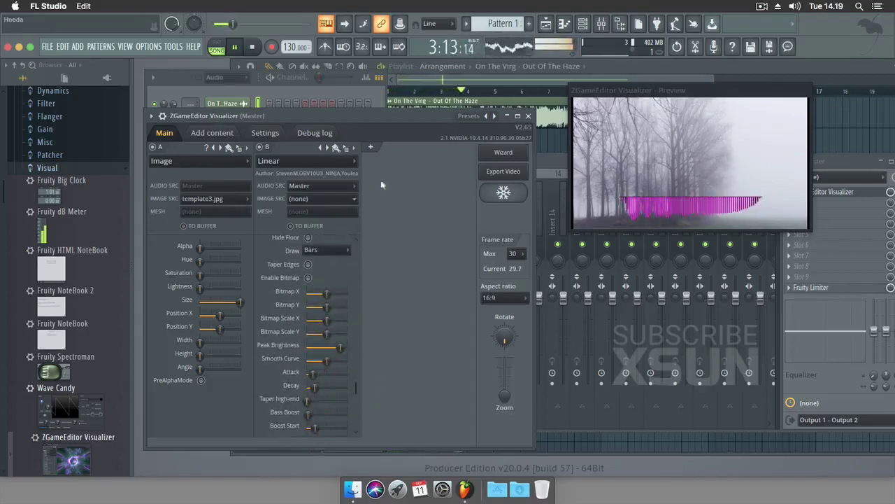
# Step: Add layer C as an Image effect using Virg.png, then shrink the picture and shift it toward the right side of the background
pyautogui.click(371, 148)
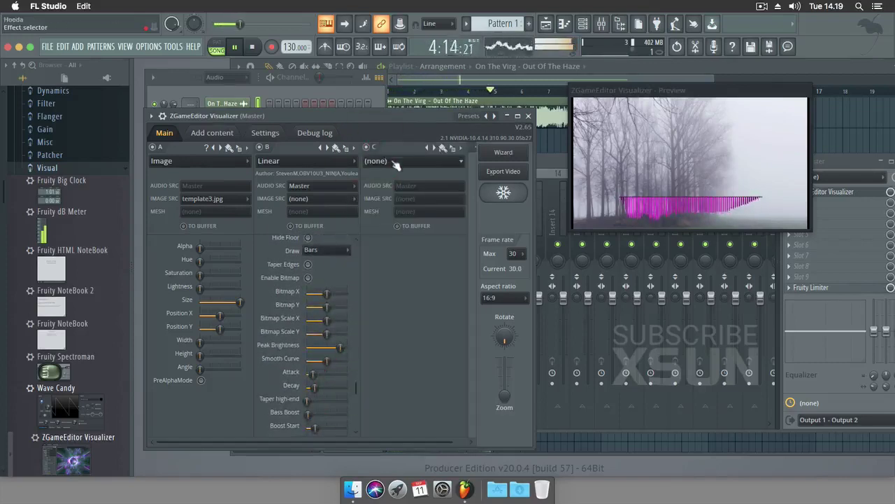
pyautogui.click(385, 163)
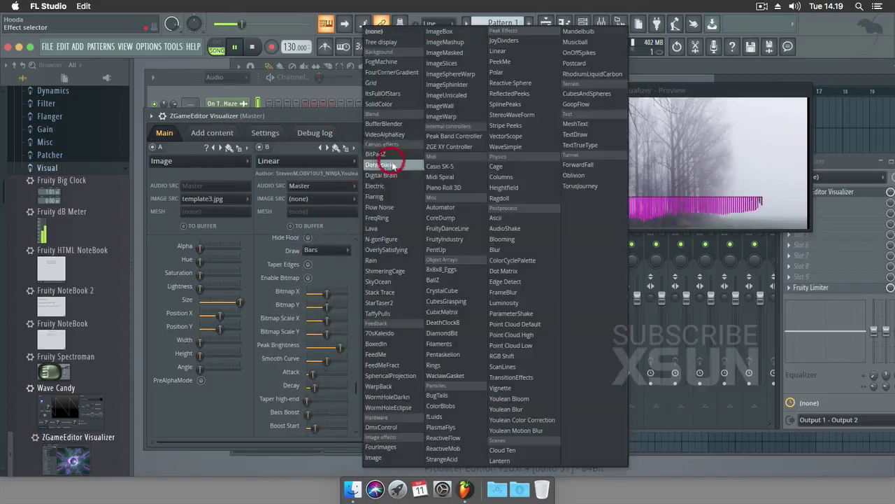
pyautogui.click(375, 458)
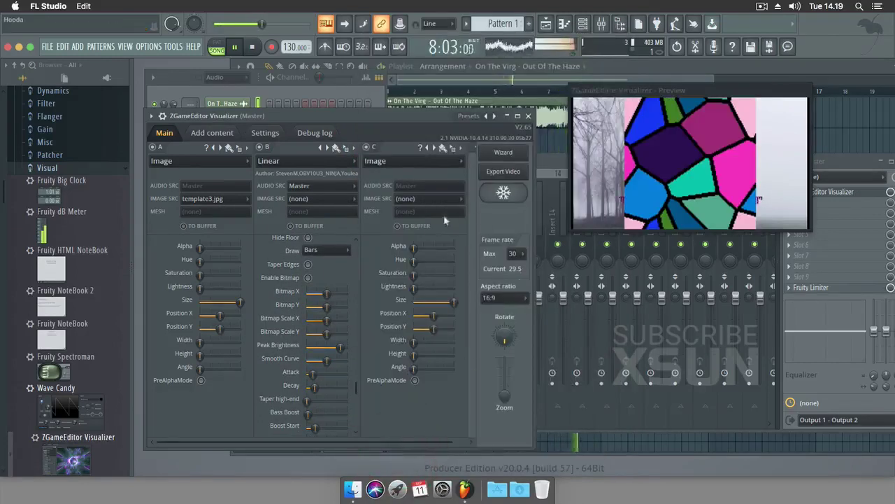
pyautogui.click(420, 198)
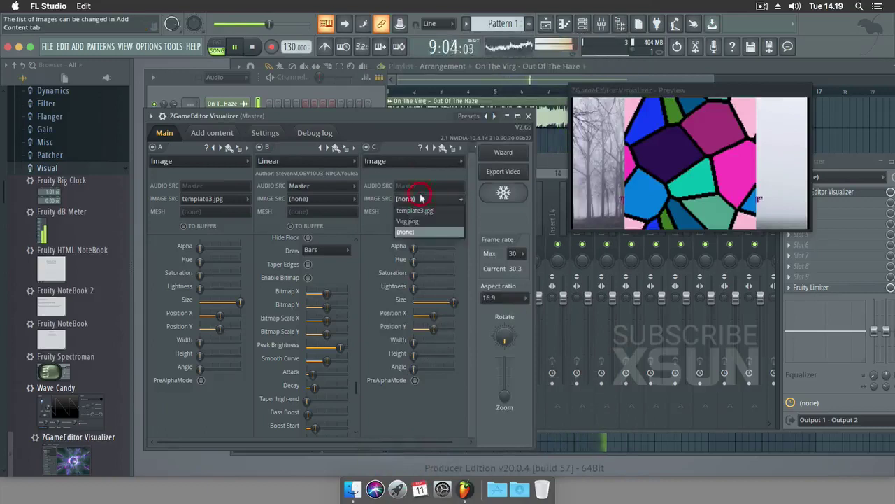
pyautogui.click(418, 221)
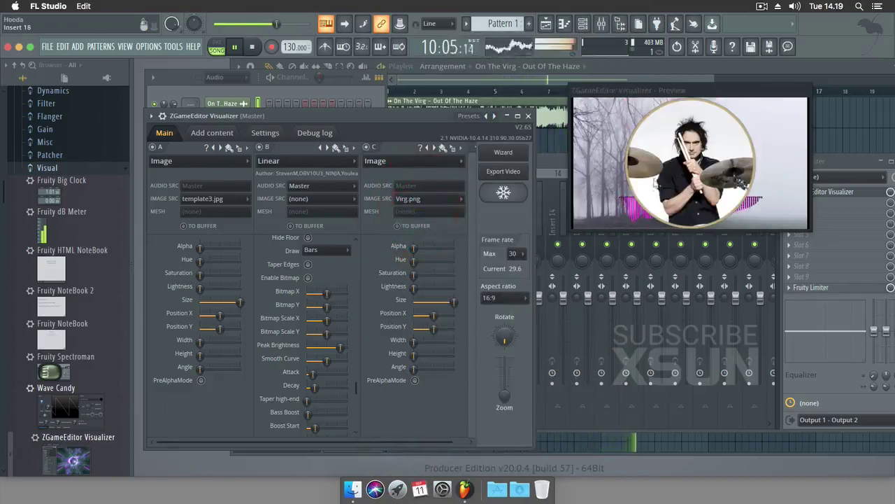
pyautogui.moveTo(444, 300); pyautogui.dragTo(434, 328)
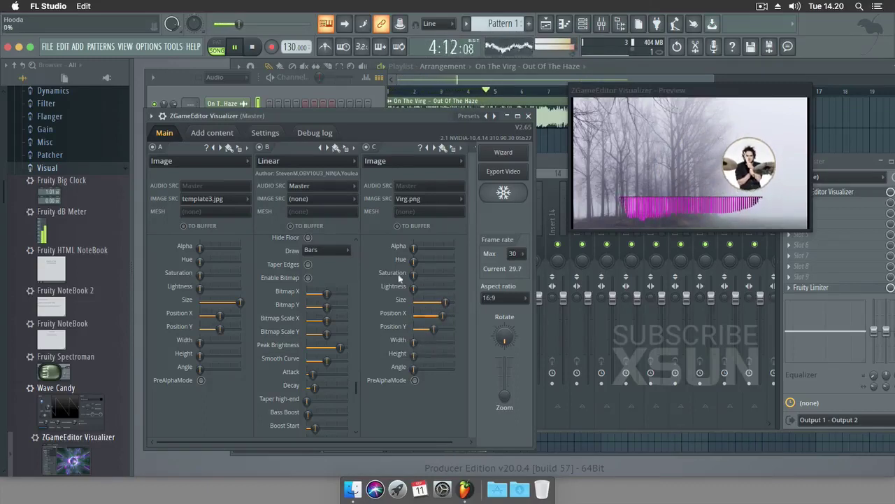
# Step: Replace layer B's Linear effect with Polar and move its ring so it surrounds the Virg.png picture
pyautogui.click(337, 162)
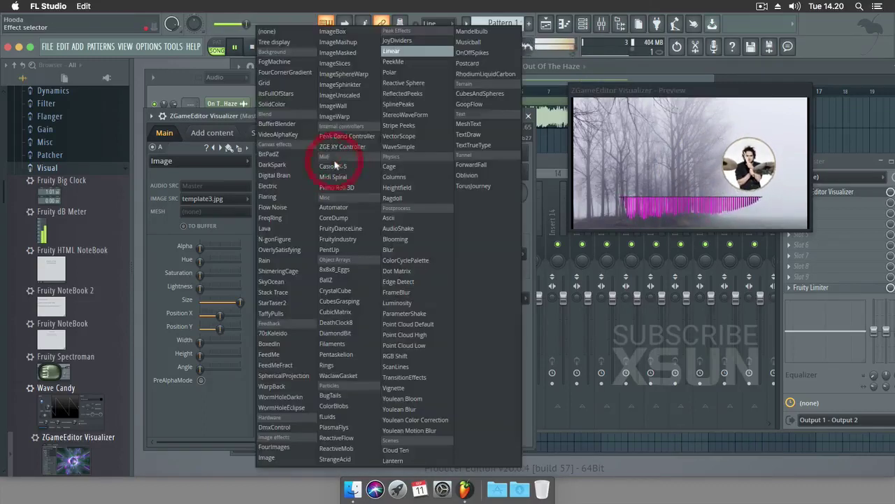
pyautogui.click(409, 72)
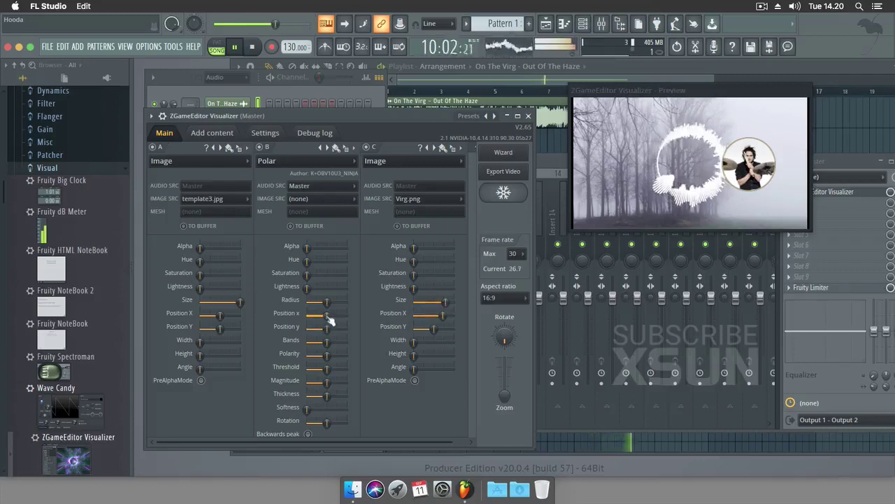
pyautogui.moveTo(329, 319); pyautogui.dragTo(346, 316)
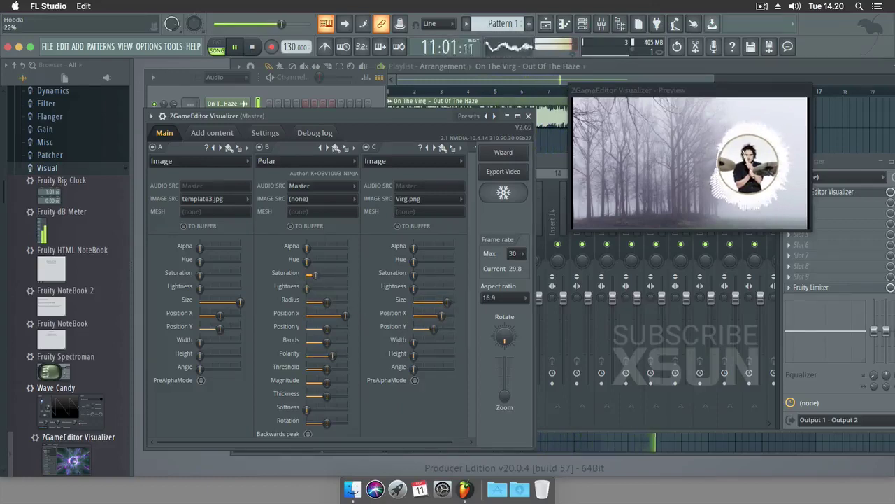
# Step: Fine-tune the Polar ring's hue, saturation, lightness and softness, reduce its bands to about 32%, and make the plugin window taller
pyautogui.moveTo(307, 260); pyautogui.dragTo(318, 261)
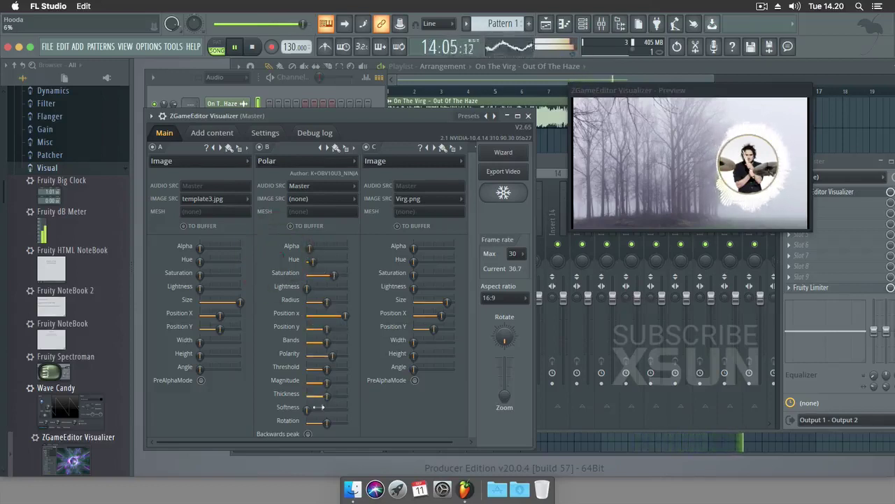
pyautogui.click(354, 399)
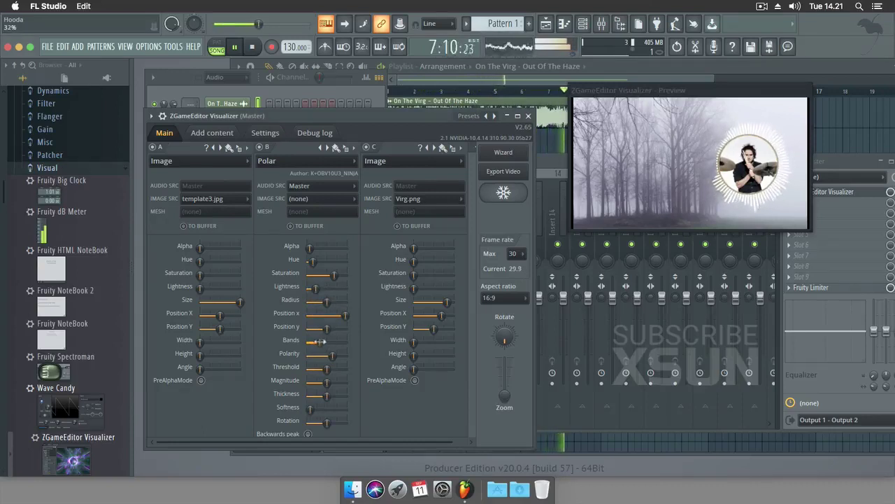
pyautogui.click(335, 390)
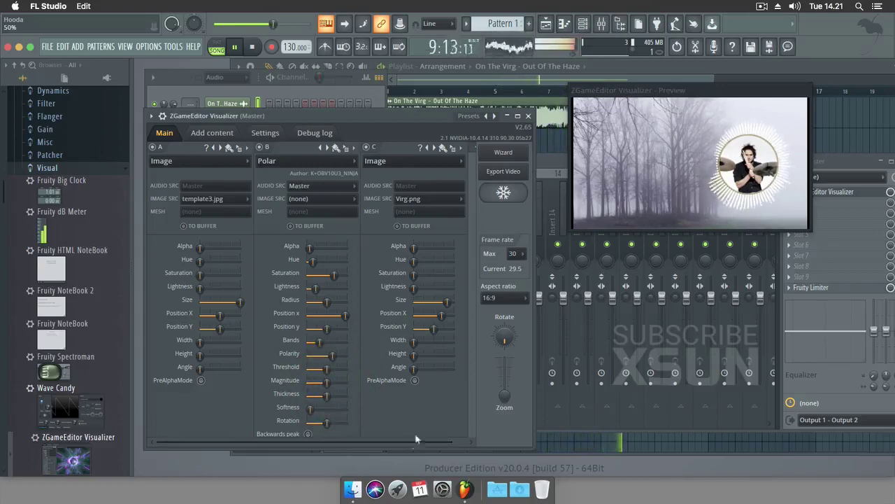
pyautogui.moveTo(402, 447); pyautogui.dragTo(397, 472)
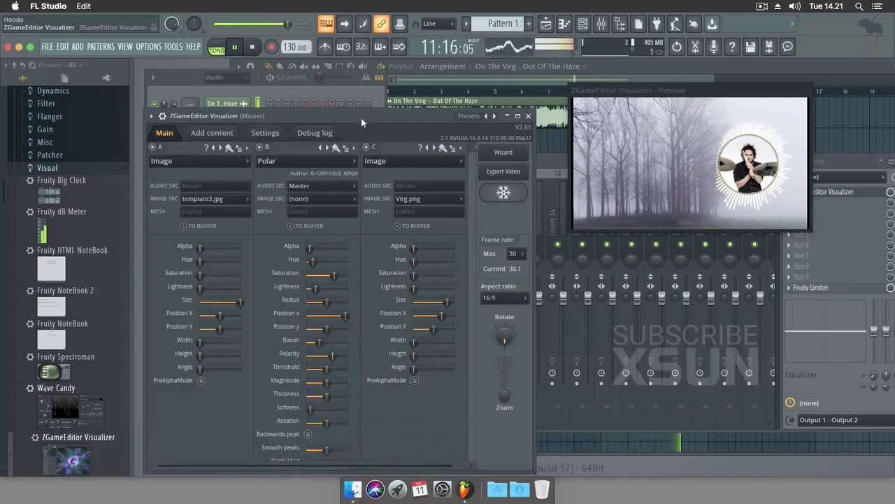
# Step: Widen the plugin window, add layer D with the AudioShake effect and lower its amount to nearly the minimum
pyautogui.moveTo(358, 116); pyautogui.dragTo(363, 65)
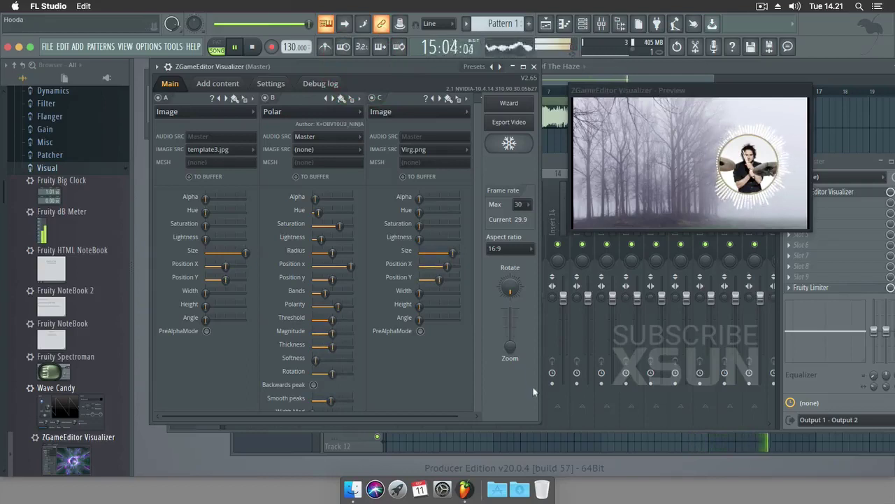
pyautogui.moveTo(539, 423); pyautogui.dragTo(660, 421)
pyautogui.click(483, 99)
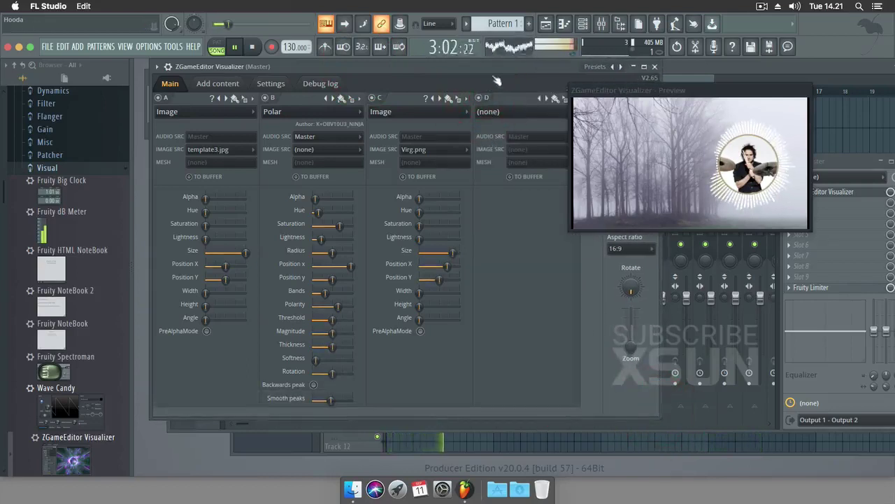
pyautogui.moveTo(484, 70); pyautogui.dragTo(424, 77)
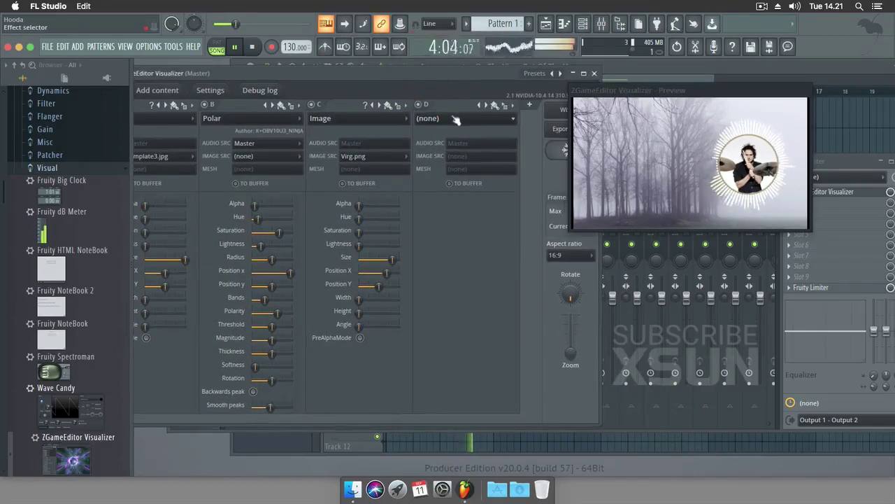
pyautogui.click(451, 118)
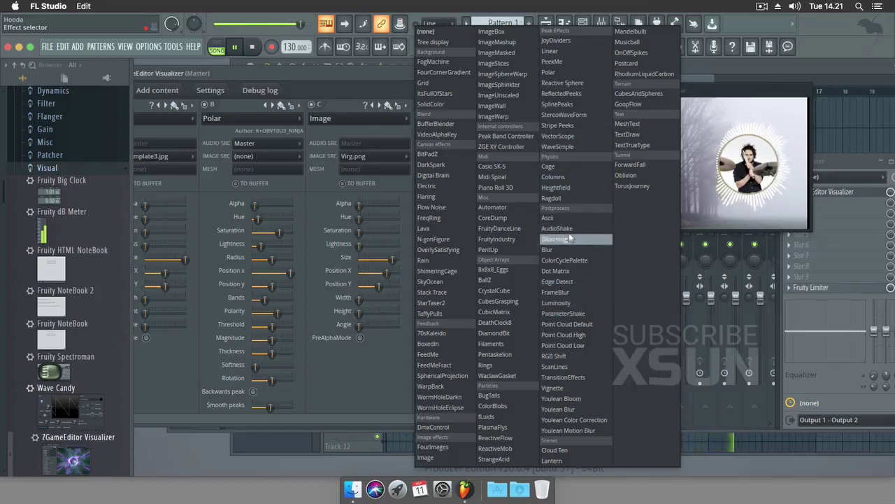
pyautogui.click(569, 228)
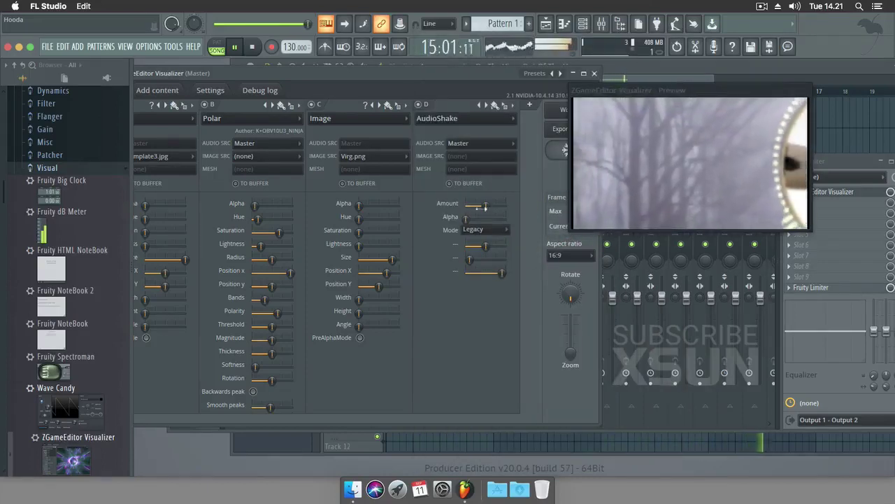
pyautogui.moveTo(488, 209); pyautogui.dragTo(466, 210)
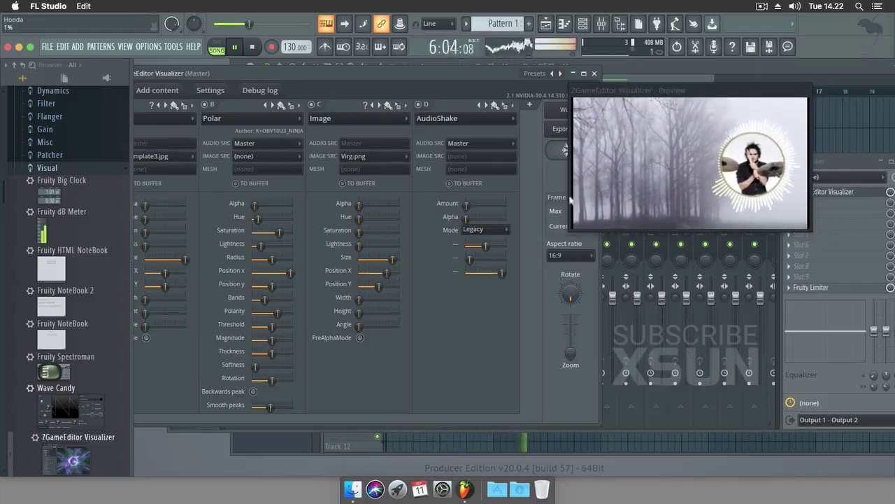
# Step: Add layer E with the Vignette effect, enlarge its outer radius and set its inner radius to 24%
pyautogui.click(529, 105)
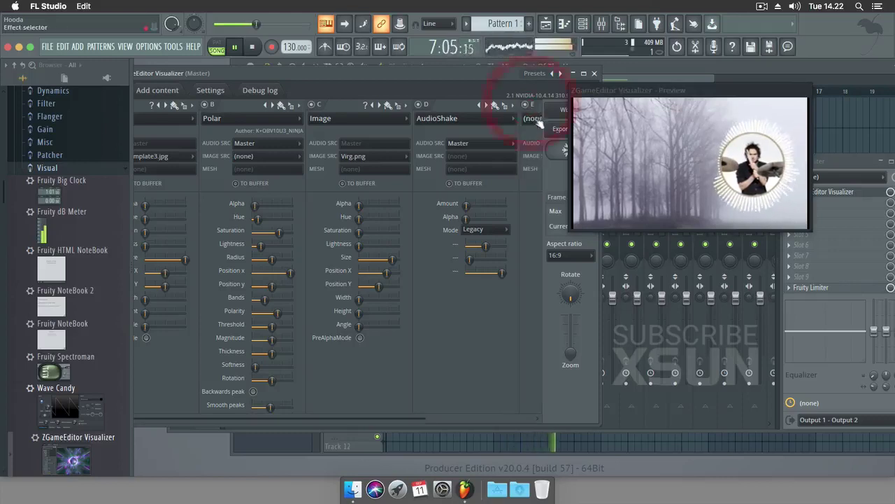
pyautogui.moveTo(503, 77); pyautogui.dragTo(388, 82)
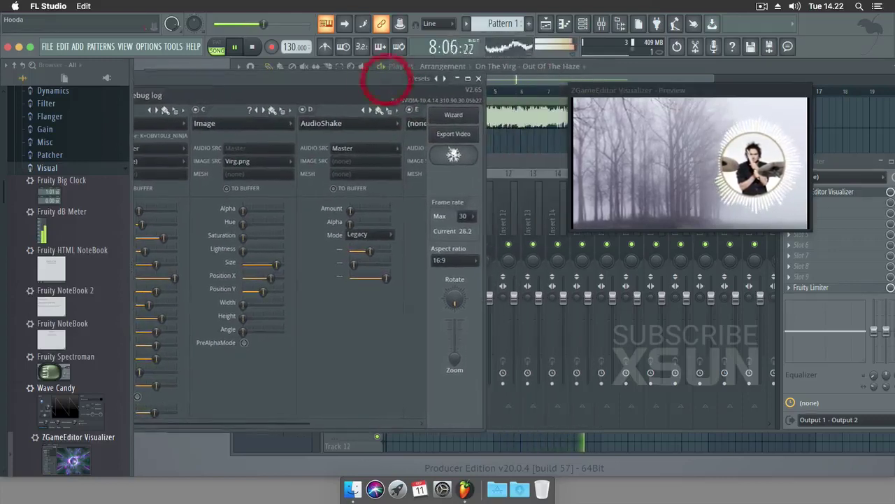
pyautogui.moveTo(481, 432); pyautogui.dragTo(587, 430)
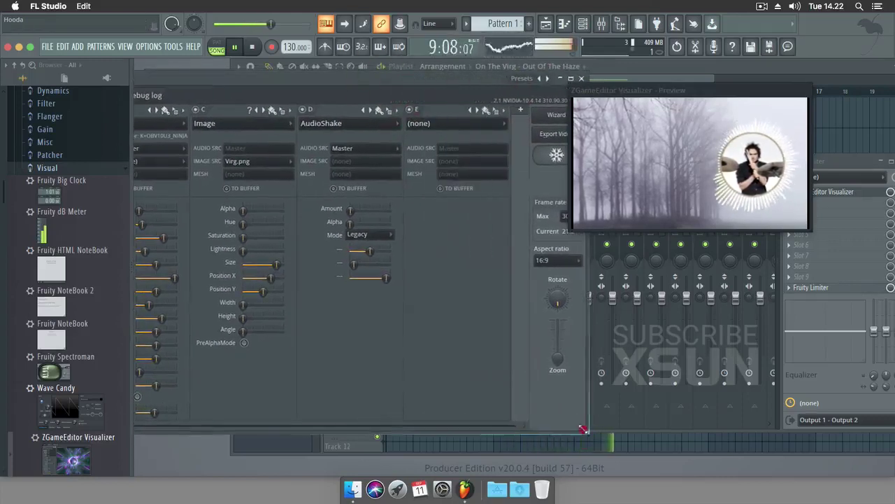
pyautogui.click(418, 123)
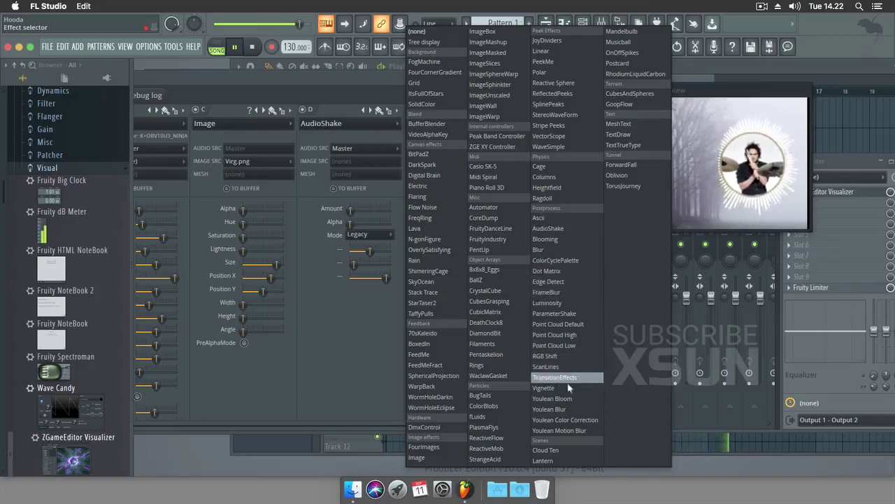
pyautogui.click(559, 388)
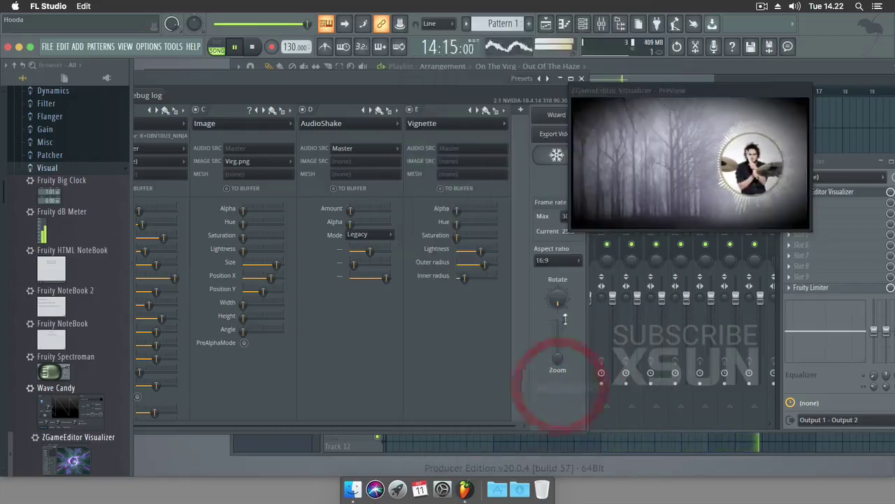
pyautogui.moveTo(484, 264); pyautogui.dragTo(465, 277)
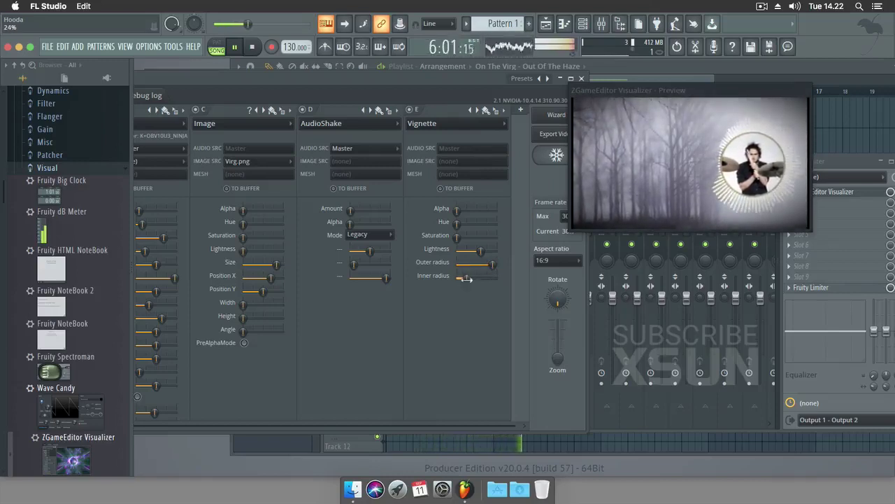
# Step: Pause playback and start a video export saved as Untitled in MP4 format on the Desktop
pyautogui.moveTo(646, 96); pyautogui.dragTo(697, 102)
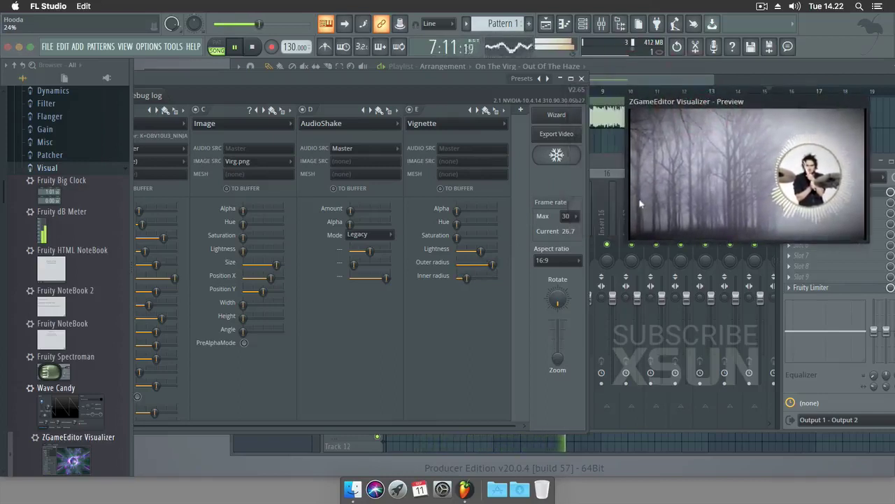
pyautogui.click(233, 46)
pyautogui.click(554, 133)
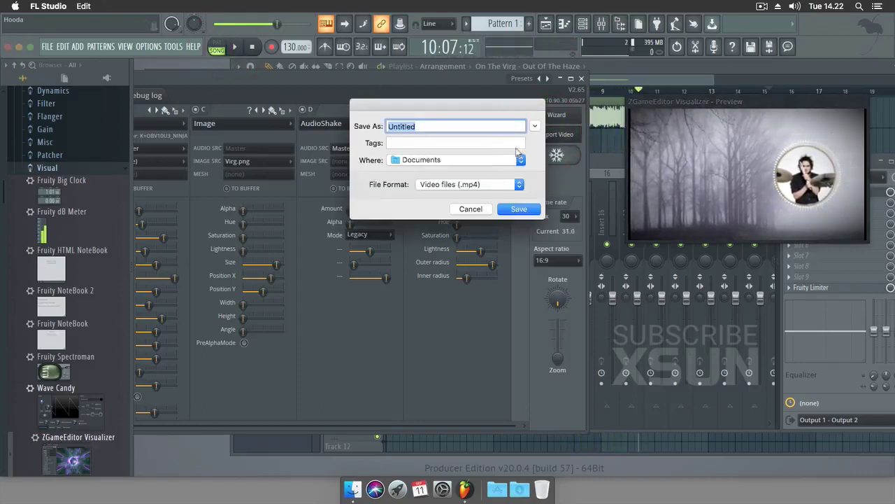
pyautogui.click(534, 126)
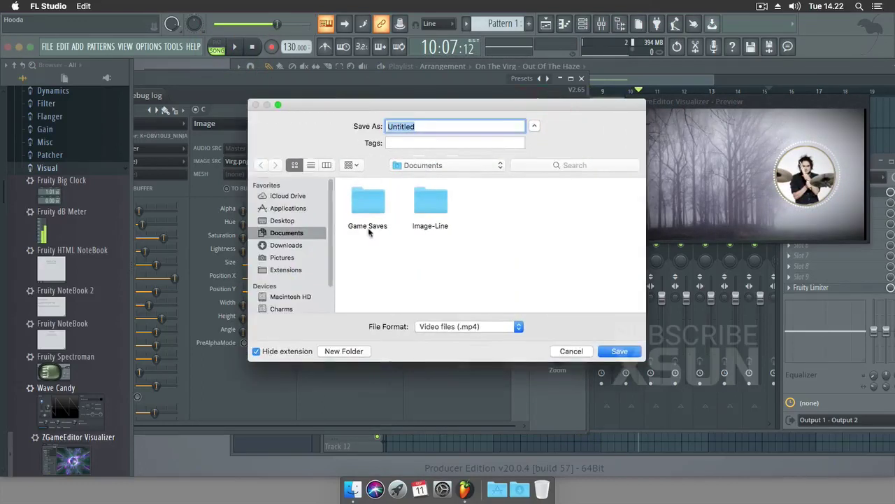
pyautogui.click(282, 220)
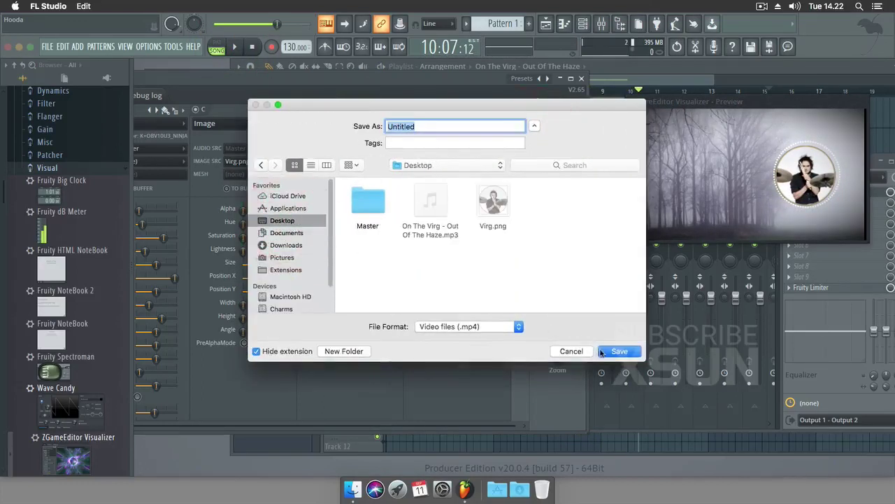
pyautogui.click(603, 351)
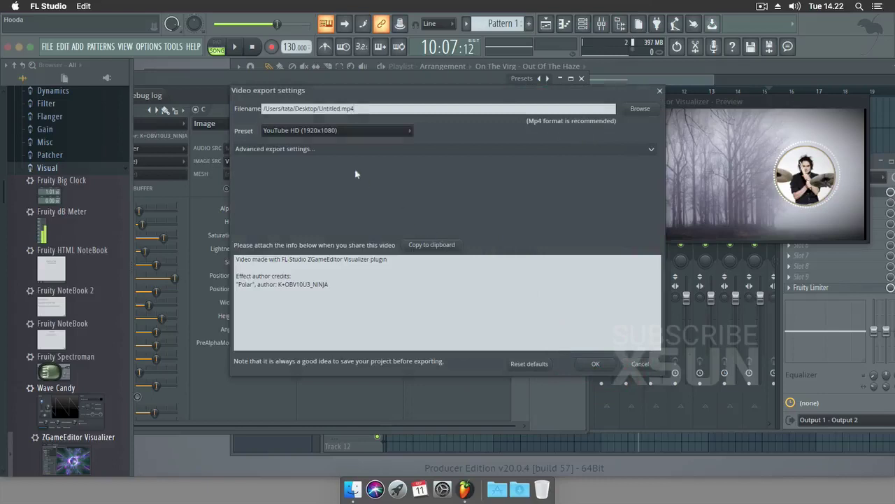
# Step: Choose the YouTube HD (1280x720) export preset and accept the video export settings
pyautogui.click(362, 130)
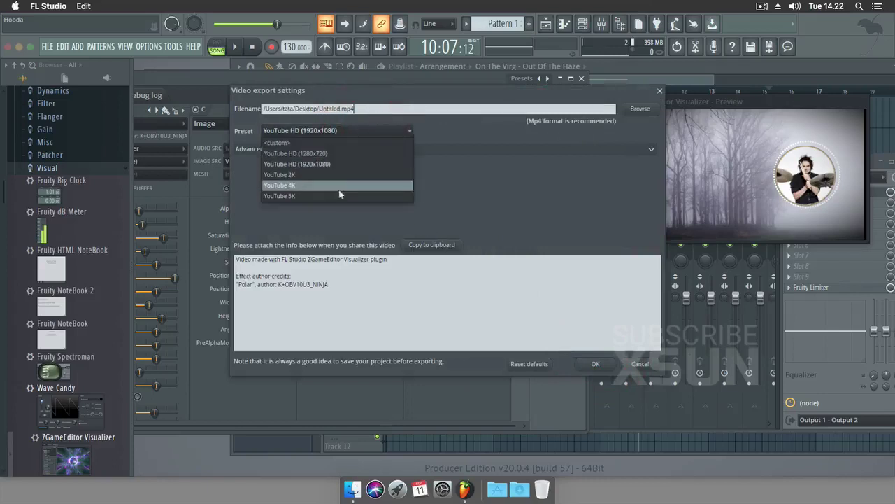
pyautogui.click(339, 153)
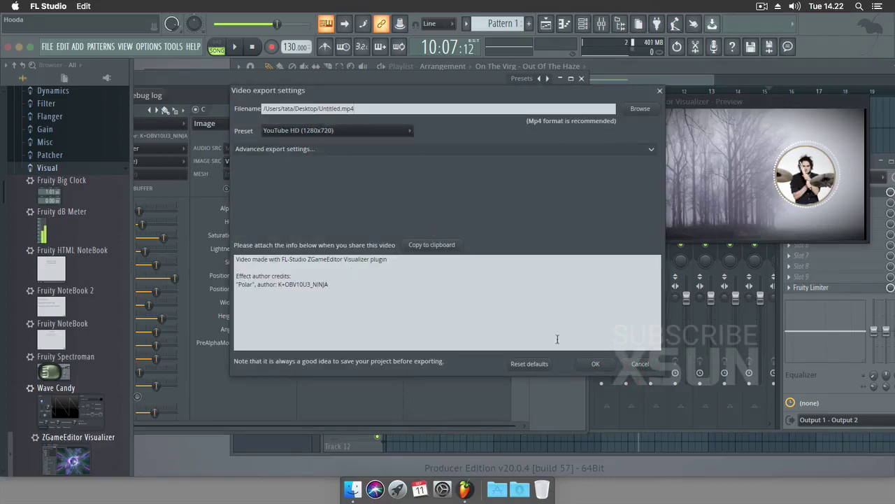
pyautogui.click(595, 364)
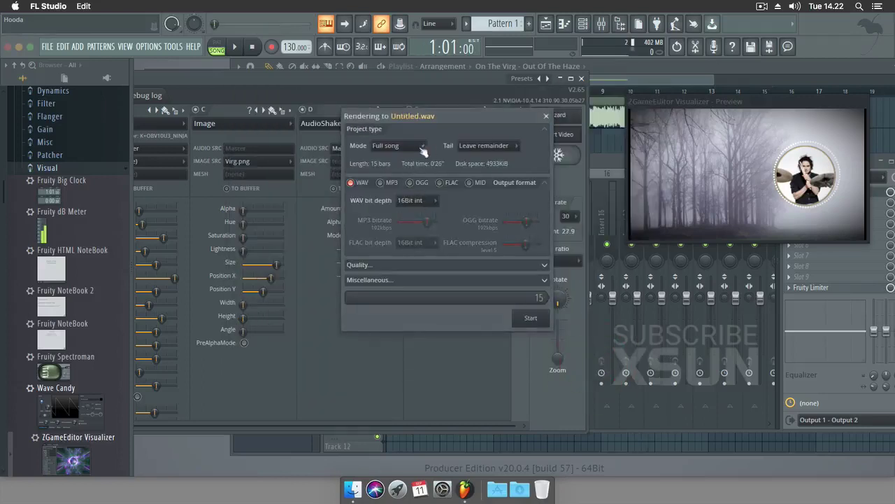
# Step: Check the quality and miscellaneous render options, then start rendering the full song with 16Bit int WAV audio
pyautogui.click(543, 265)
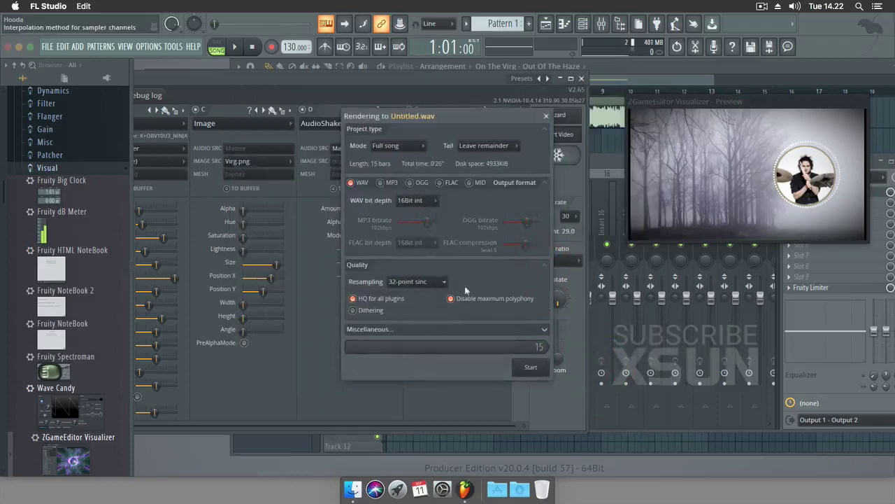
pyautogui.click(544, 267)
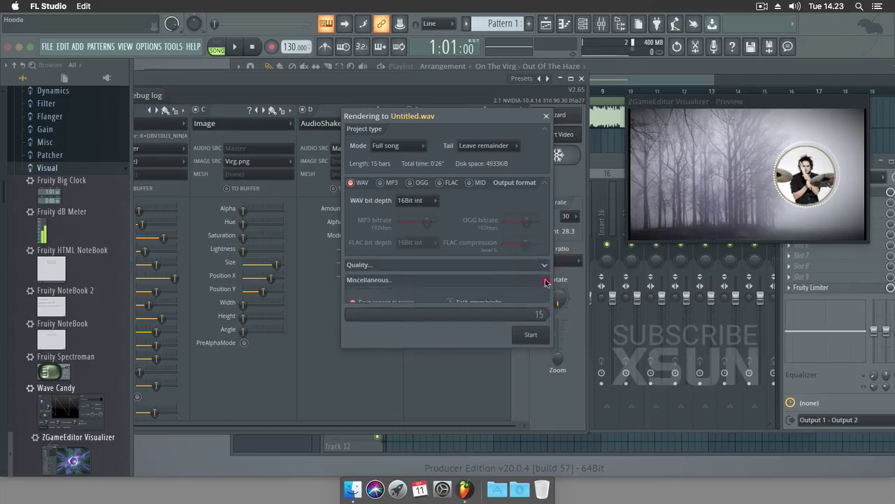
pyautogui.click(545, 280)
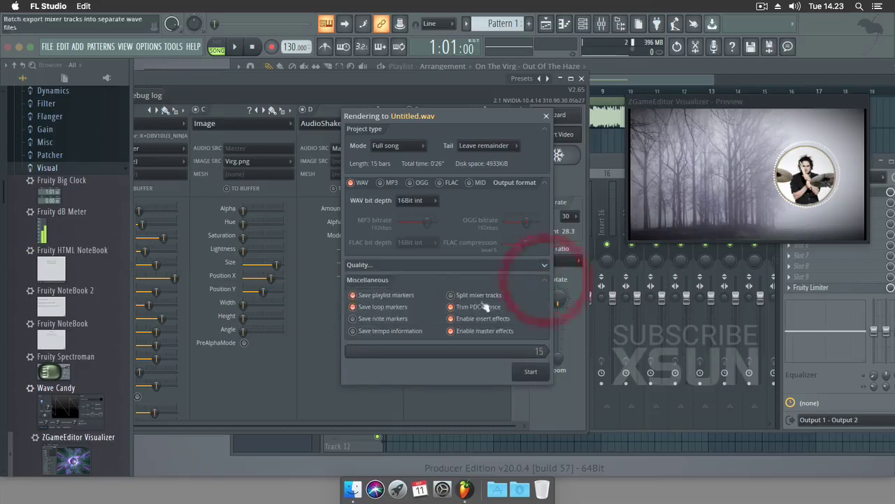
pyautogui.click(545, 279)
pyautogui.click(531, 319)
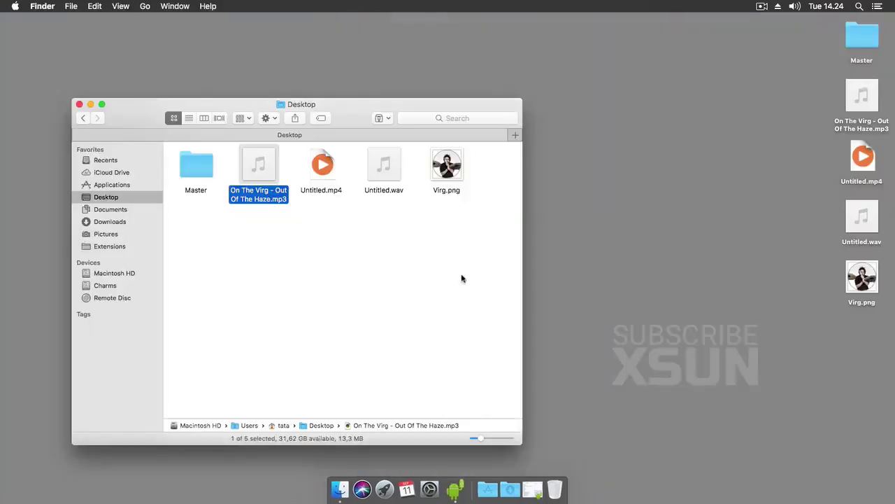
# Step: Check the exported Untitled.mp4 on the Desktop, then close the Finder window and dismiss the FL Studio problem report
pyautogui.click(482, 252)
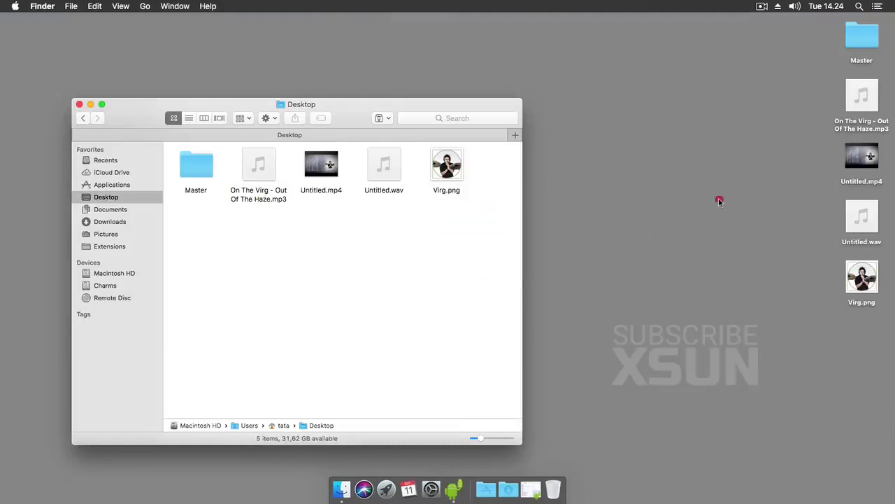
pyautogui.click(719, 199)
pyautogui.click(859, 157)
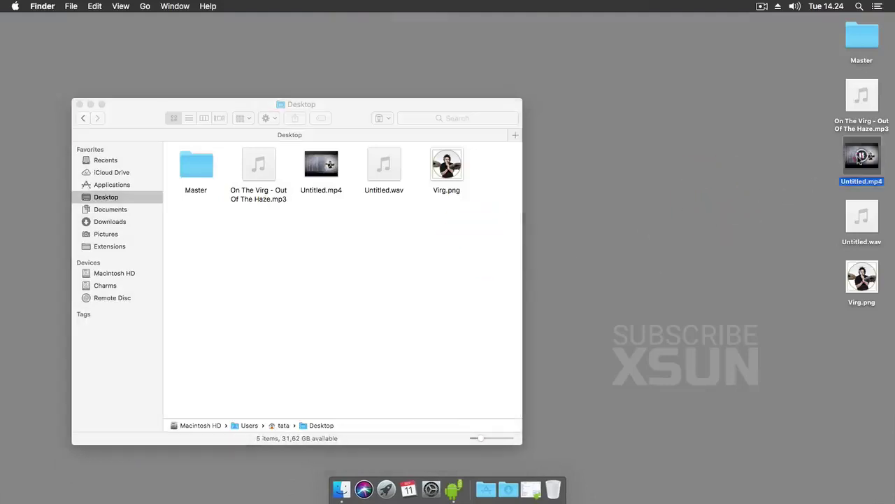
pyautogui.click(826, 180)
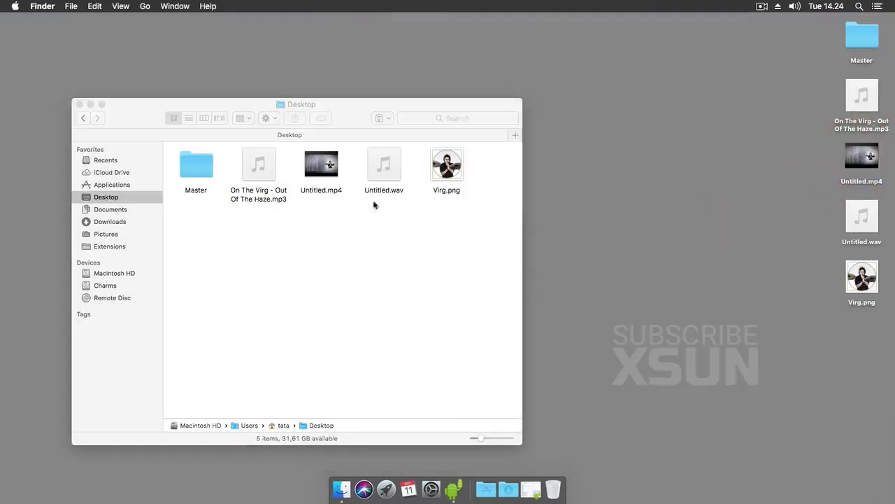
pyautogui.click(271, 233)
pyautogui.click(81, 105)
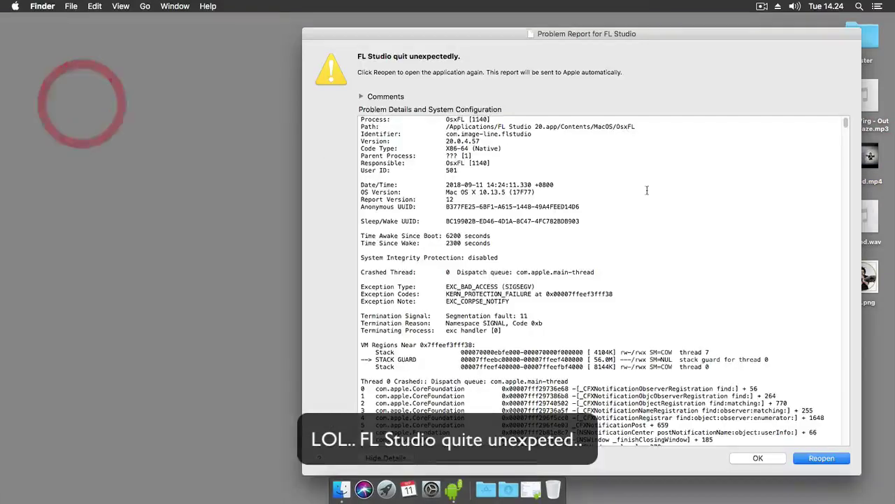
pyautogui.click(763, 459)
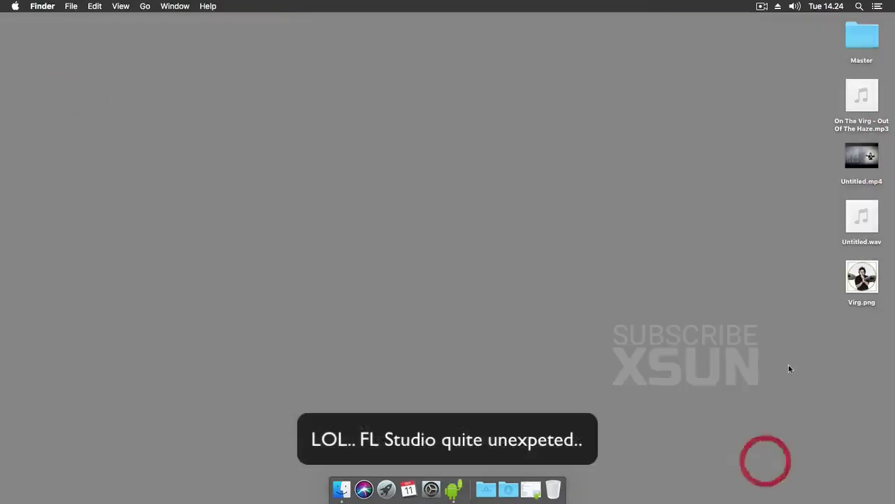
# Step: Play the exported Untitled.mp4 from the Desktop to review the visualizer, then quit the video player
pyautogui.click(775, 238)
pyautogui.doubleClick(852, 165)
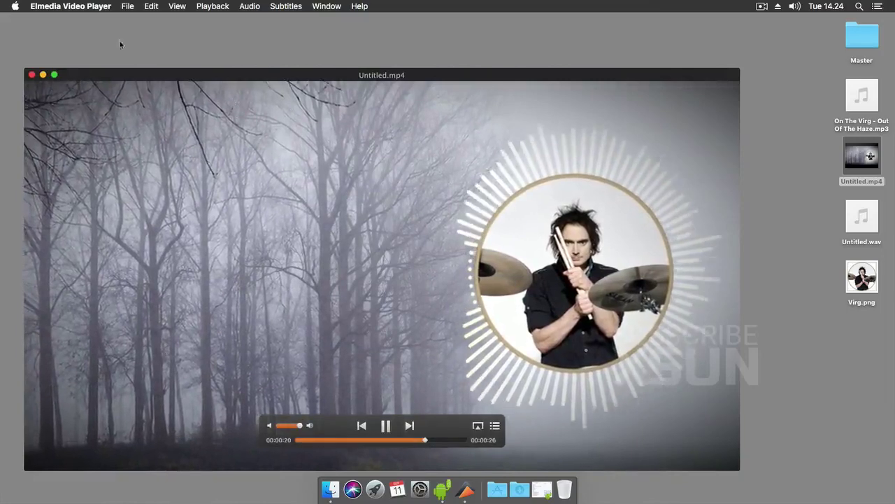
pyautogui.click(70, 6)
pyautogui.click(84, 126)
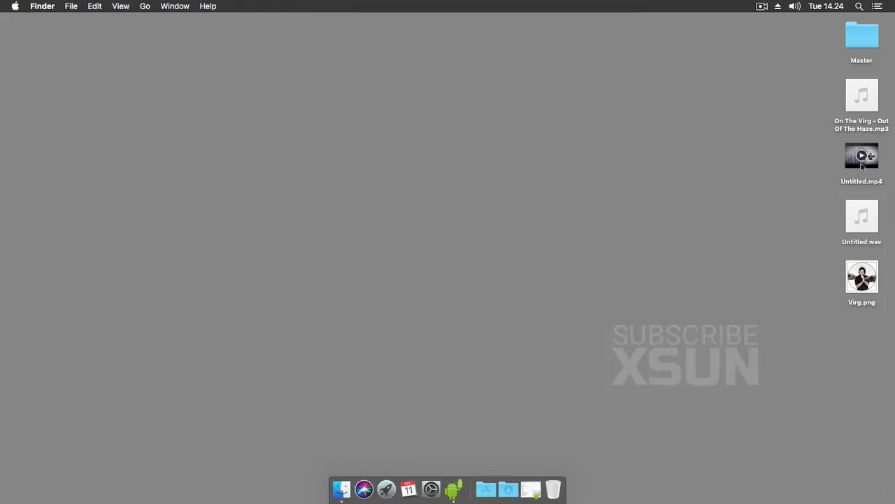
pyautogui.moveTo(807, 174); pyautogui.dragTo(836, 223)
pyautogui.click(785, 186)
pyautogui.click(761, 6)
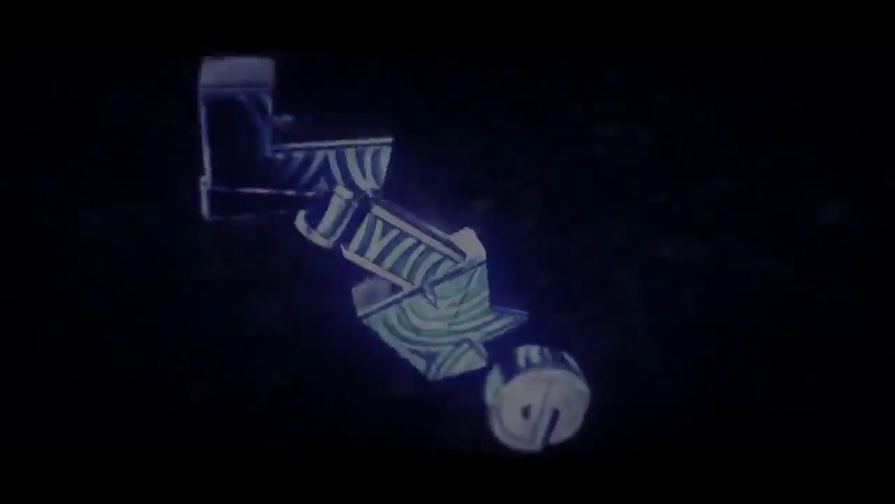